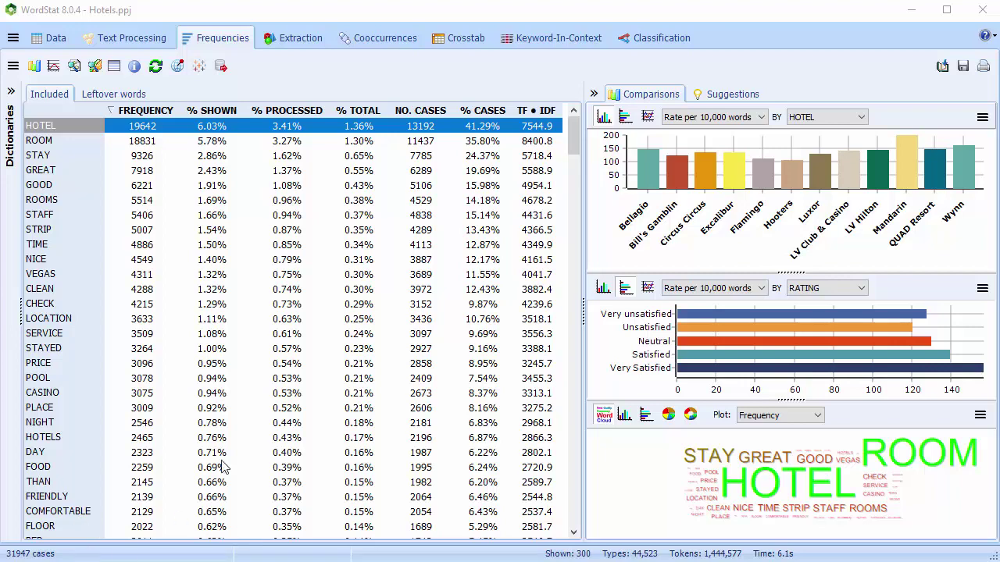
Step: Enable the categorization dictionary alongside the exclusion list and recompute the keyword frequencies
click(129, 43)
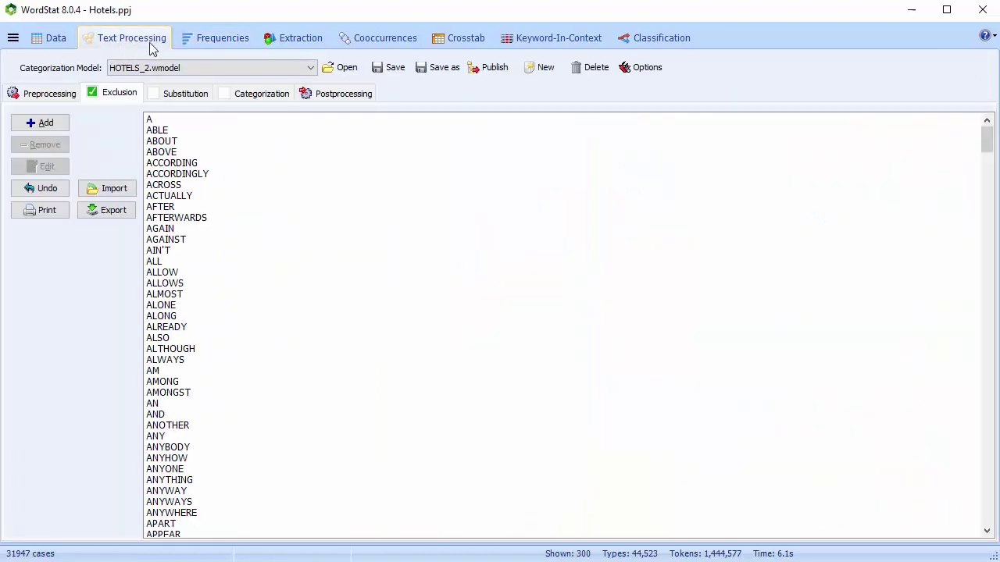
click(279, 95)
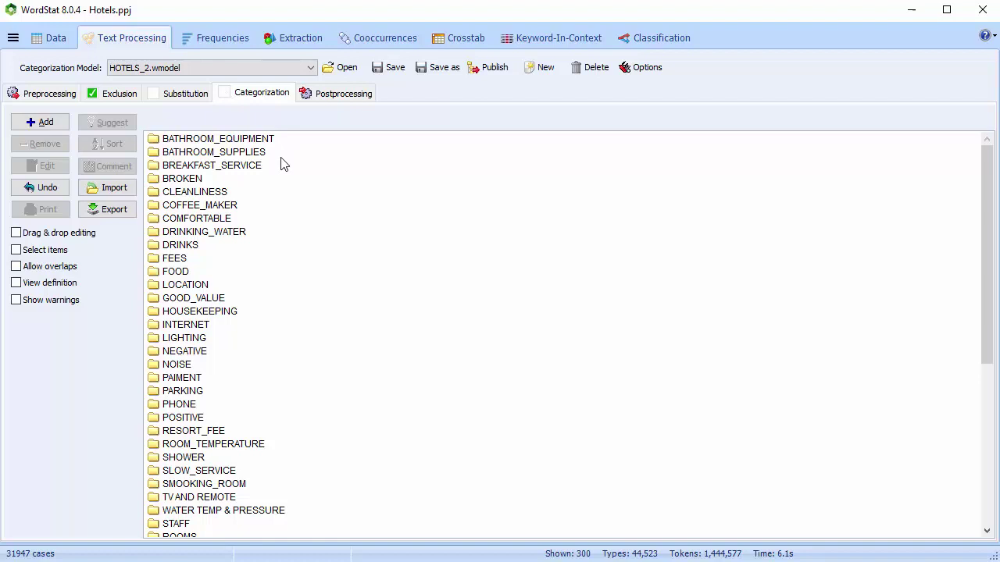
click(224, 93)
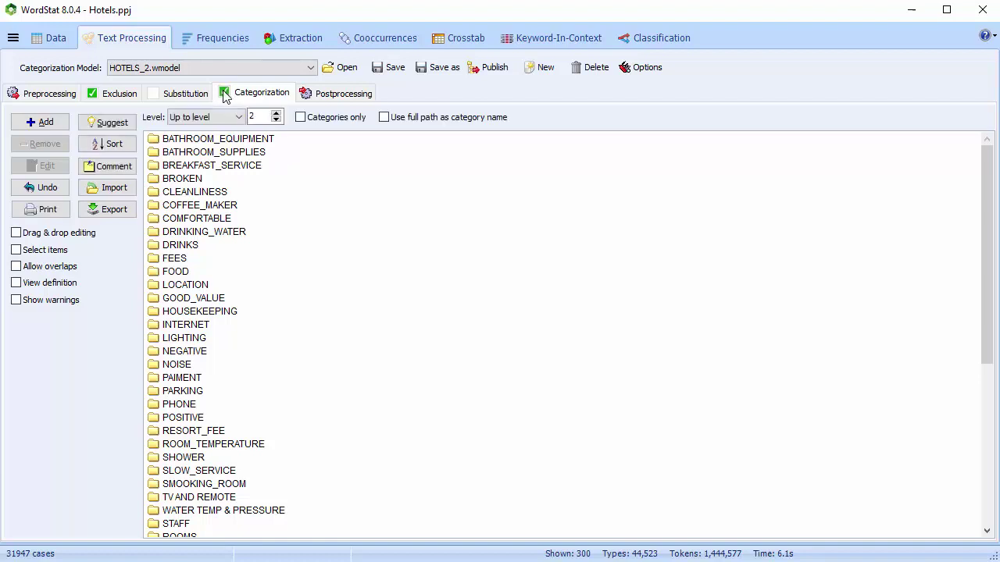
click(113, 94)
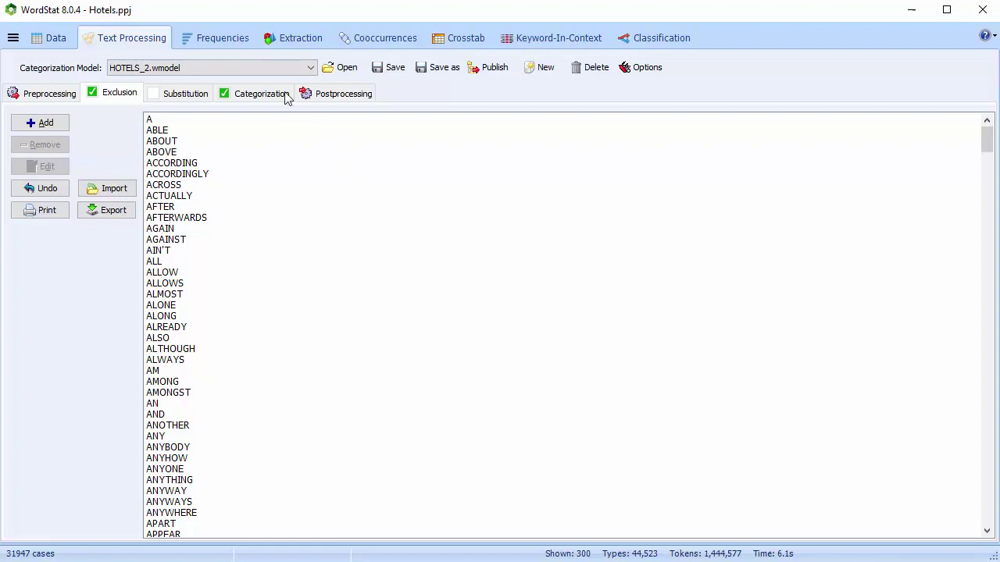
click(216, 39)
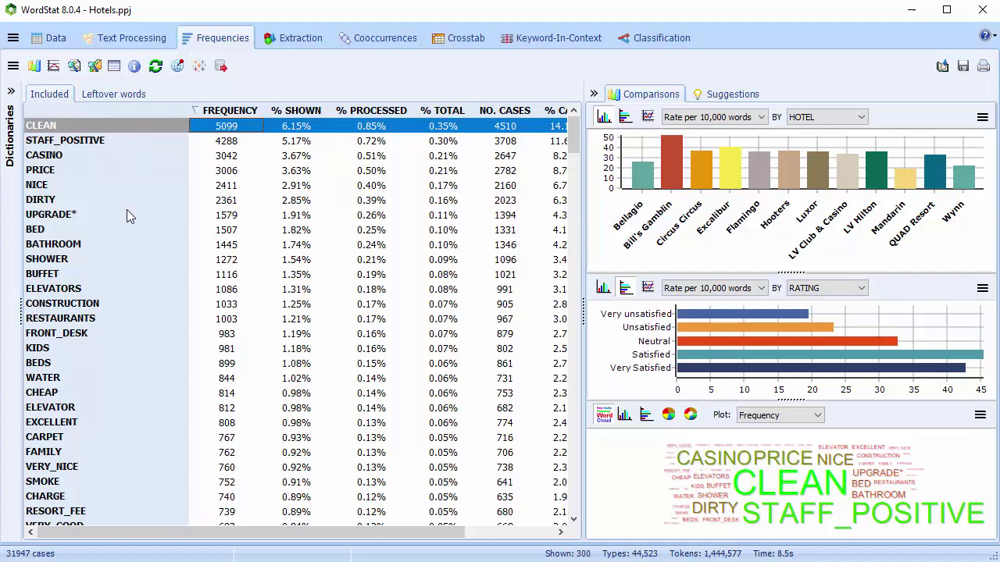
Step: Review the preprocessing and postprocessing options, and display the leftover words in the frequency results
click(143, 39)
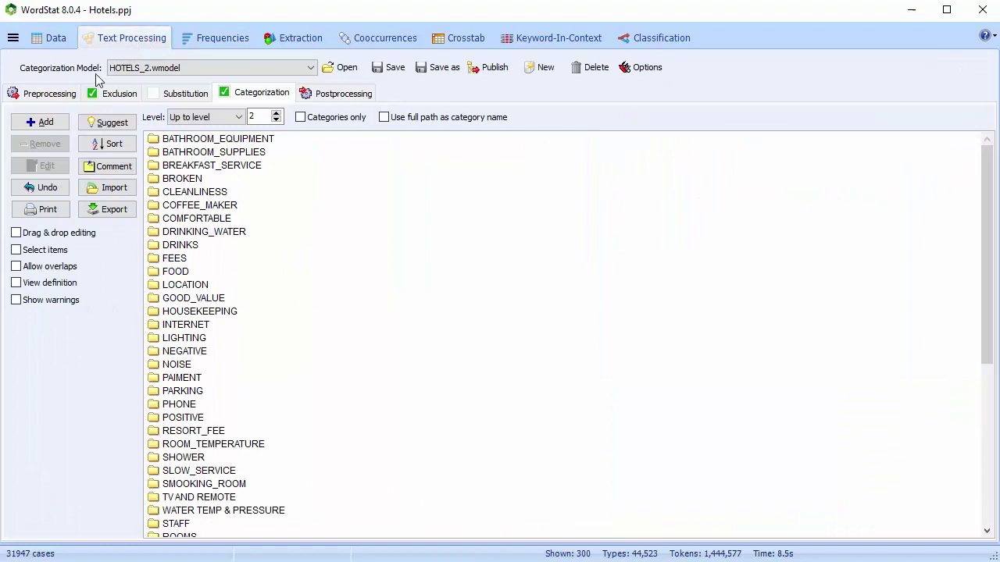
click(52, 95)
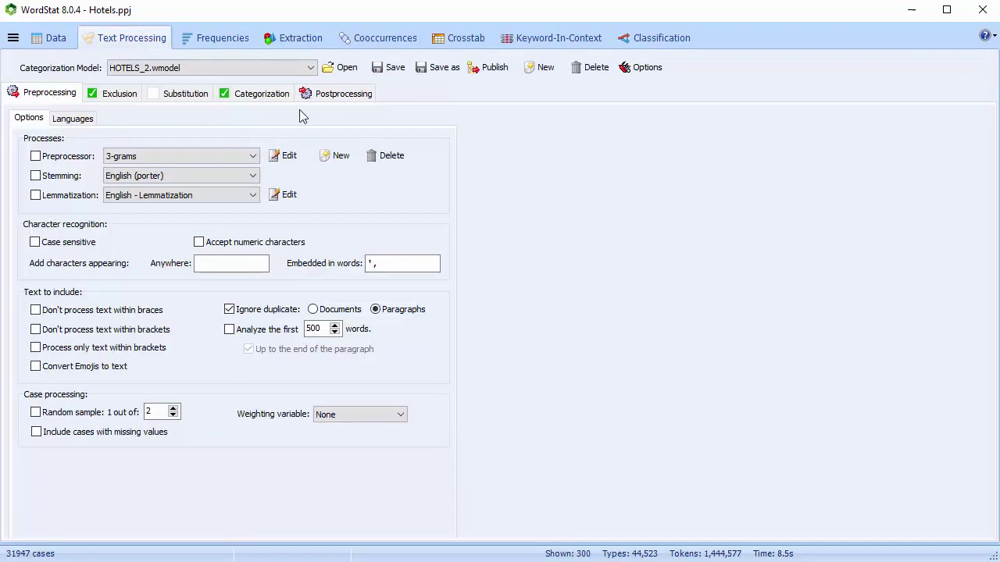
click(331, 98)
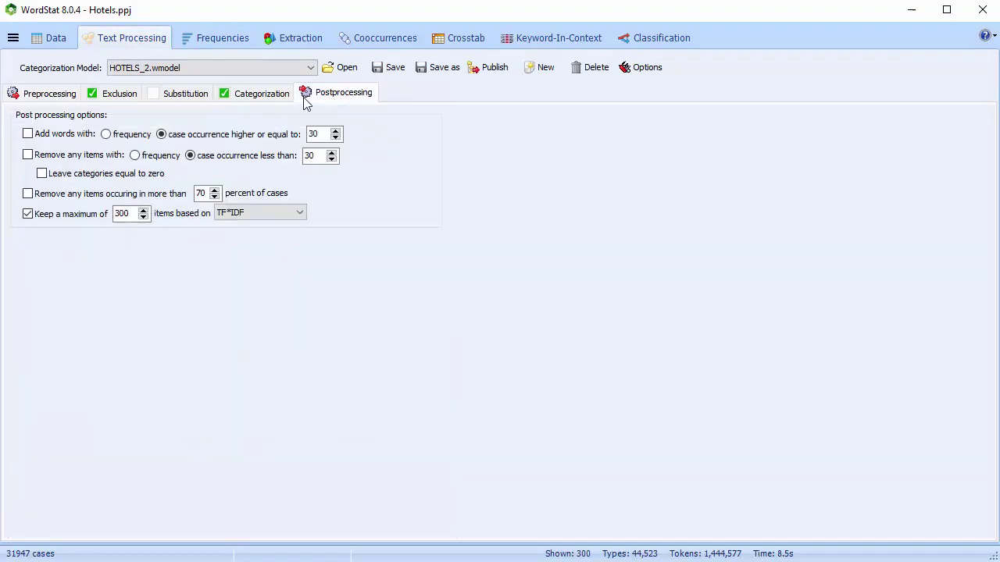
click(205, 37)
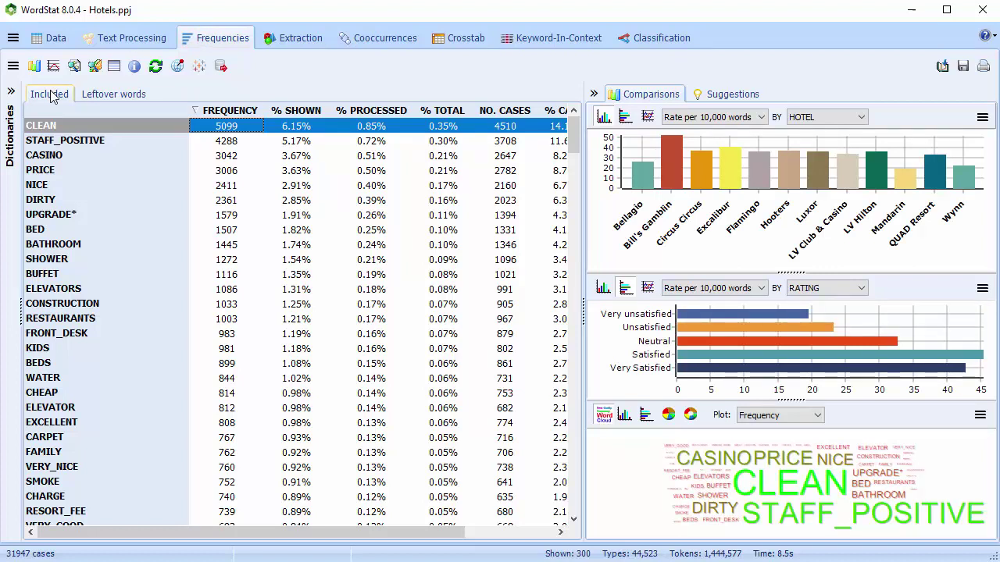
click(116, 94)
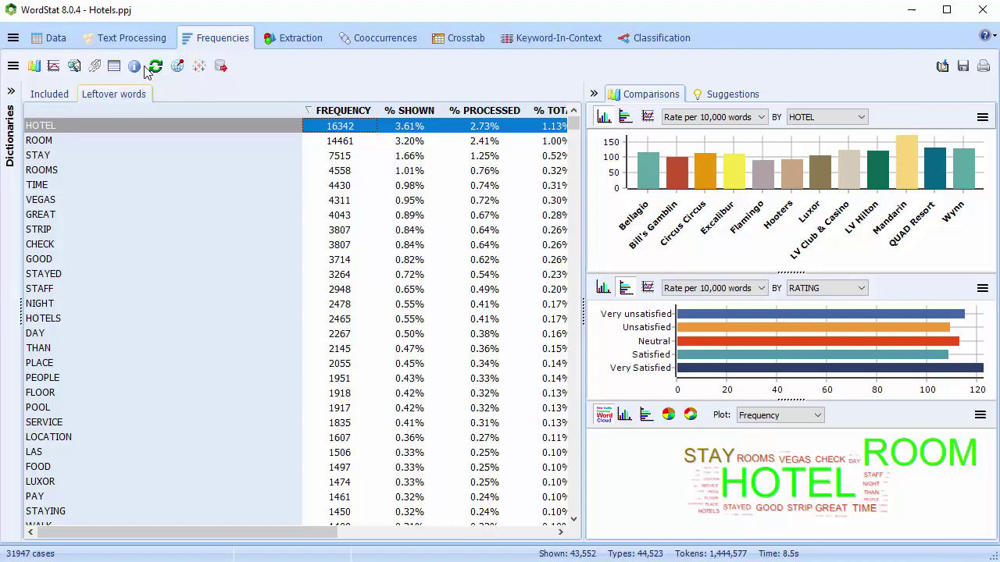
Step: Disable the categorization dictionary and recompute the frequencies of the included words
click(135, 40)
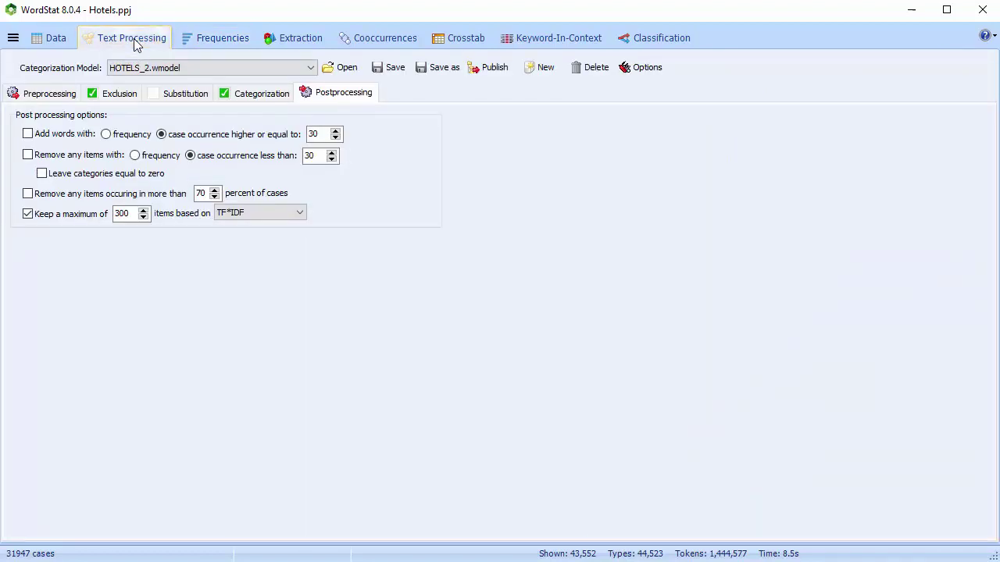
click(228, 94)
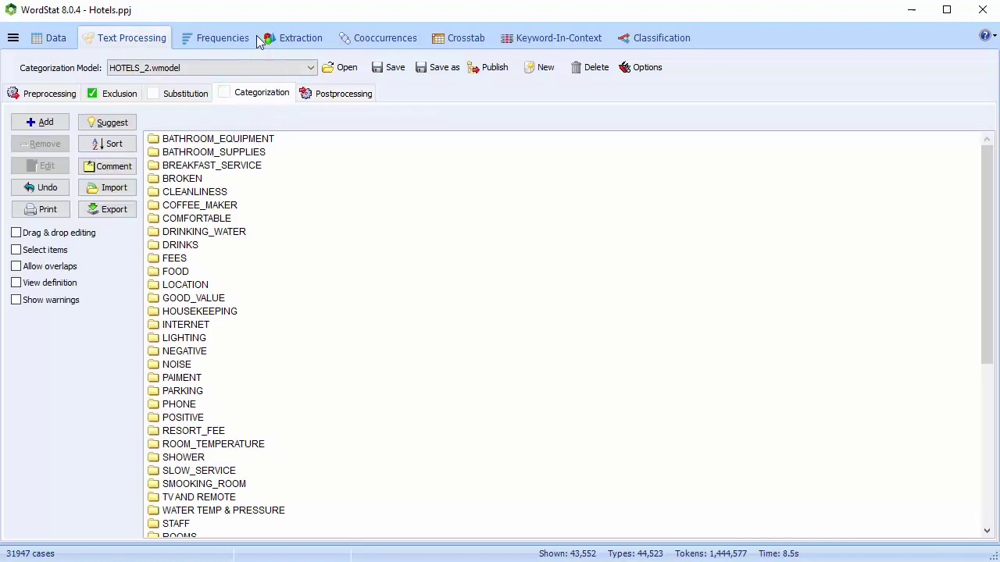
click(211, 41)
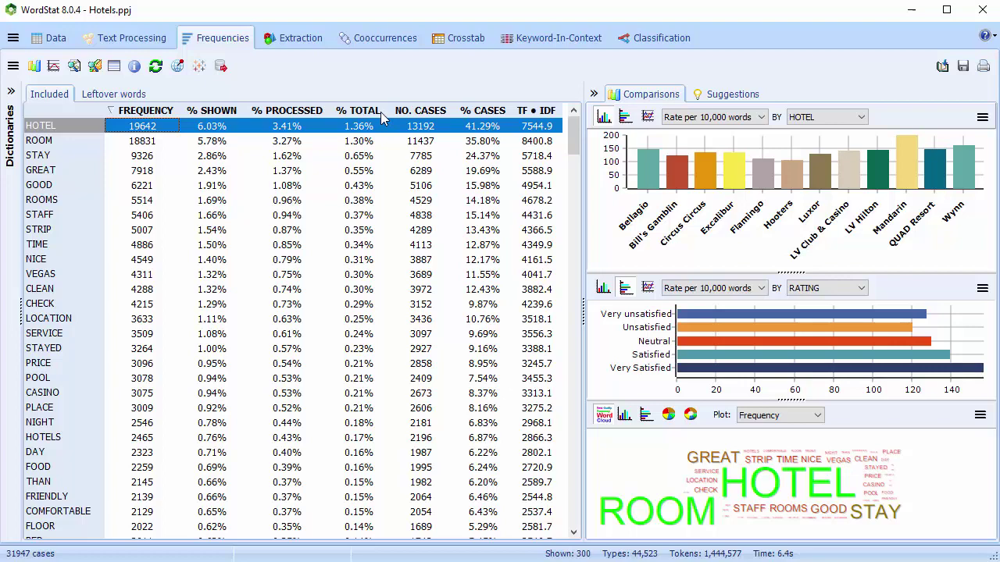
Step: Sort the included words alphabetically, by ascending frequency, and finally by descending frequency
click(436, 115)
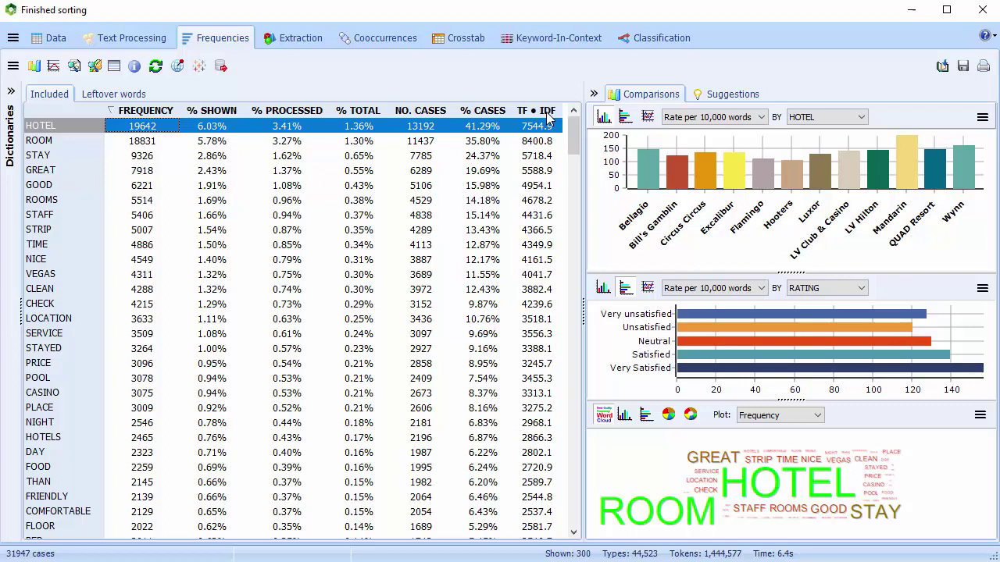
click(37, 114)
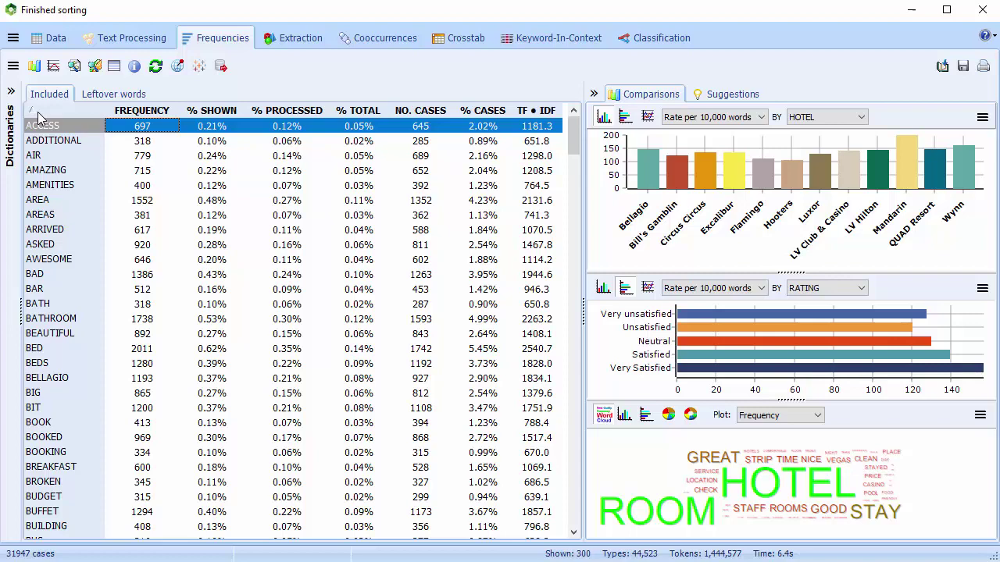
click(124, 115)
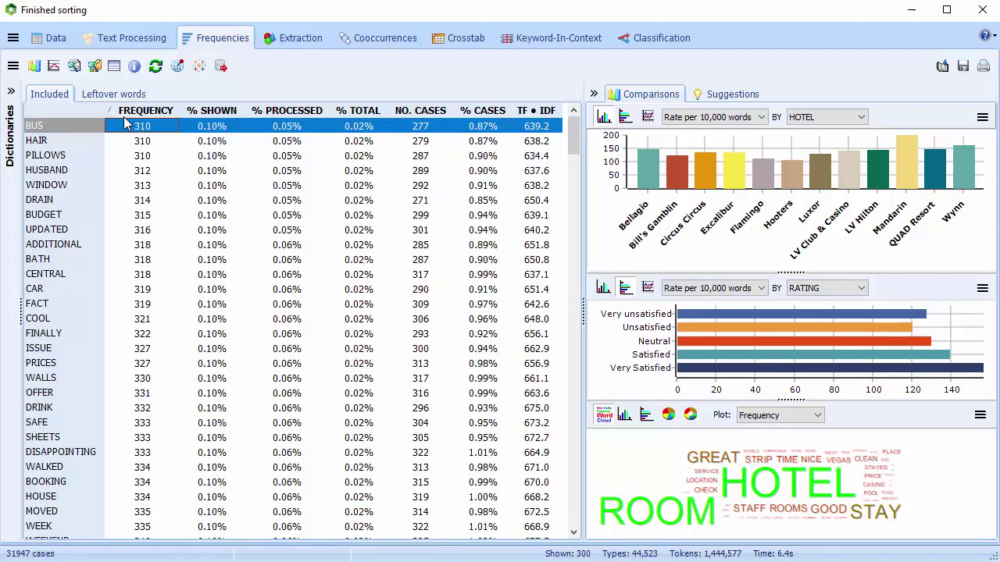
click(123, 115)
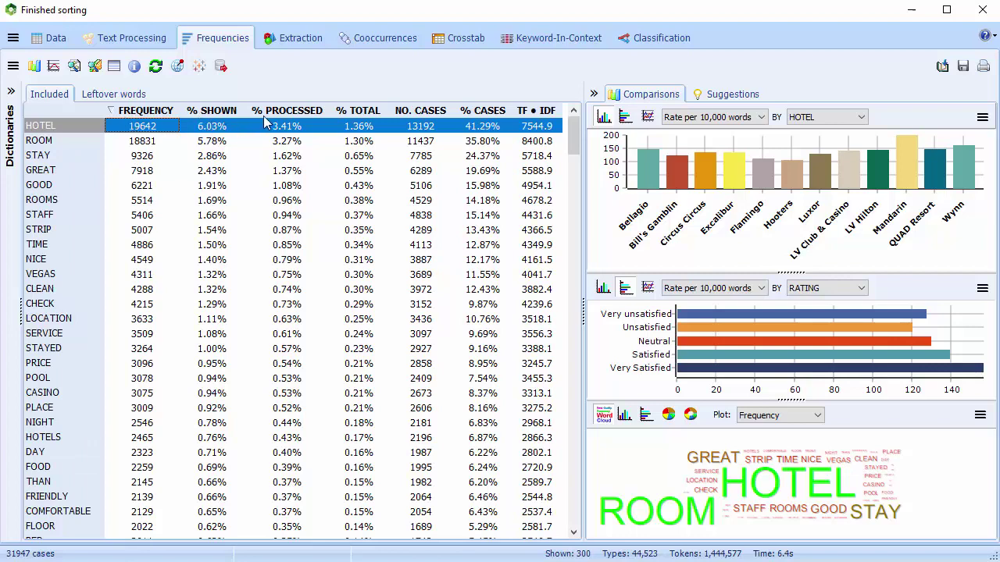
Step: Expand the dictionaries beside the frequency table to show the LOCATION category's words, and select the word PRICE in the table
click(11, 91)
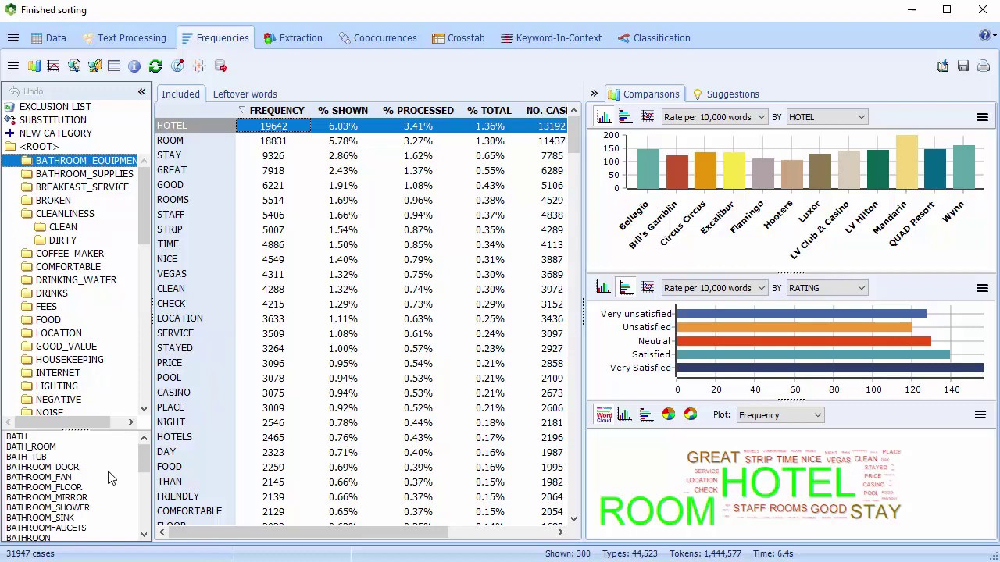
click(60, 337)
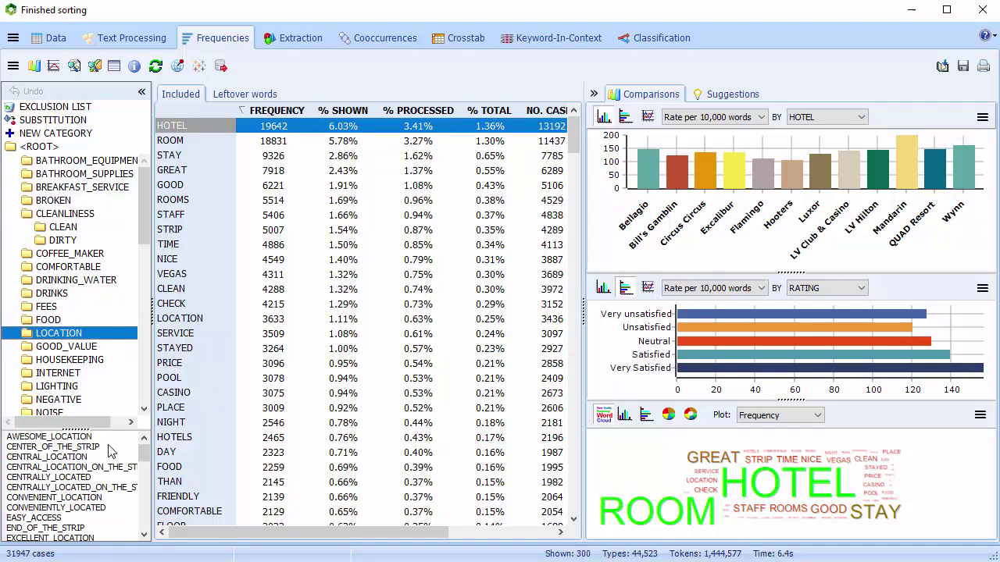
click(13, 67)
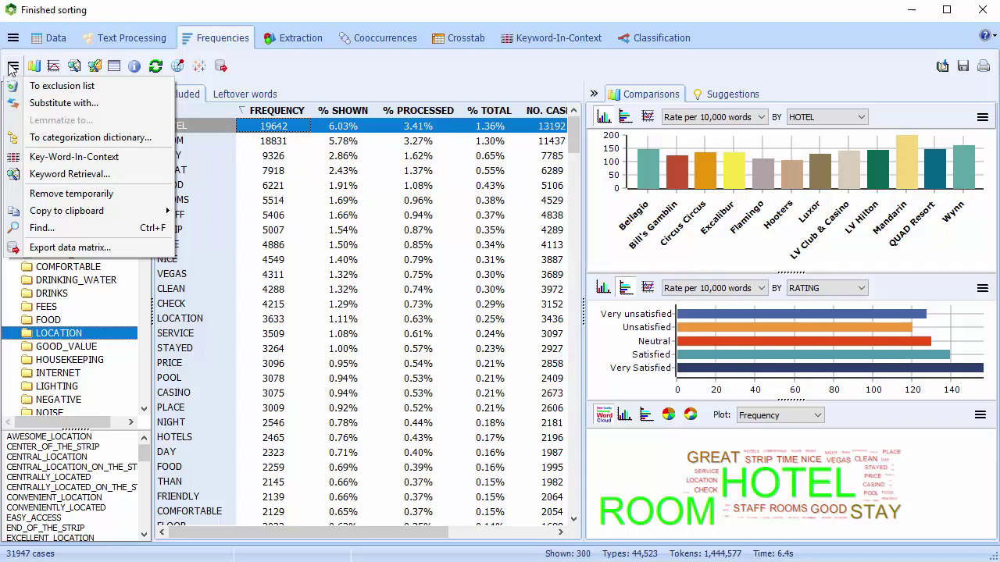
click(179, 367)
right_click(179, 367)
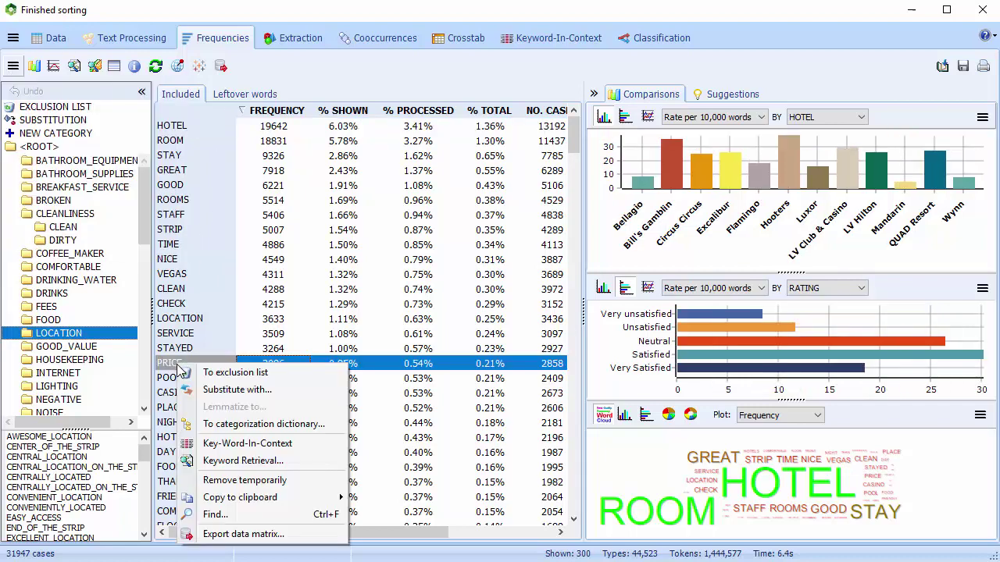
click(14, 66)
click(14, 67)
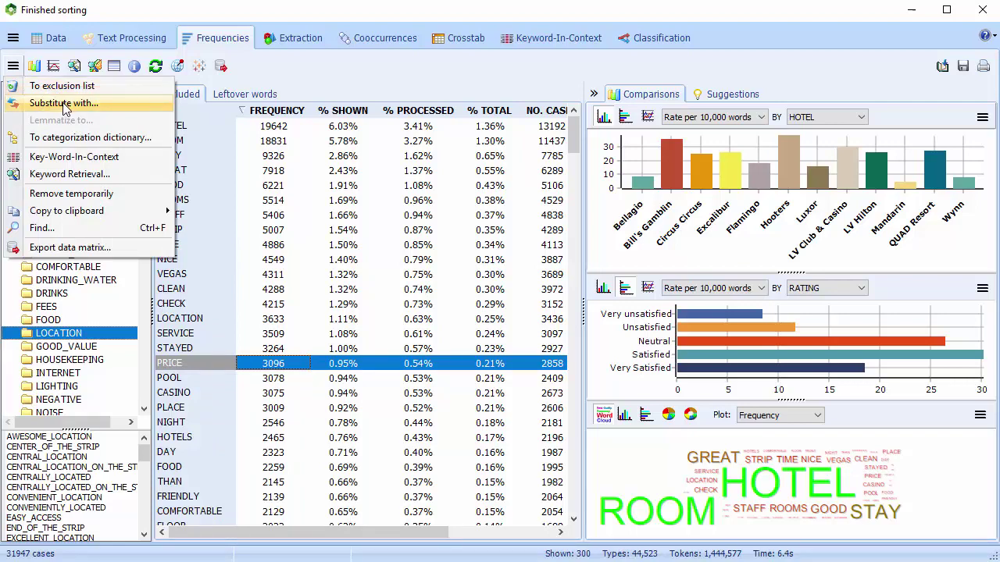
click(91, 138)
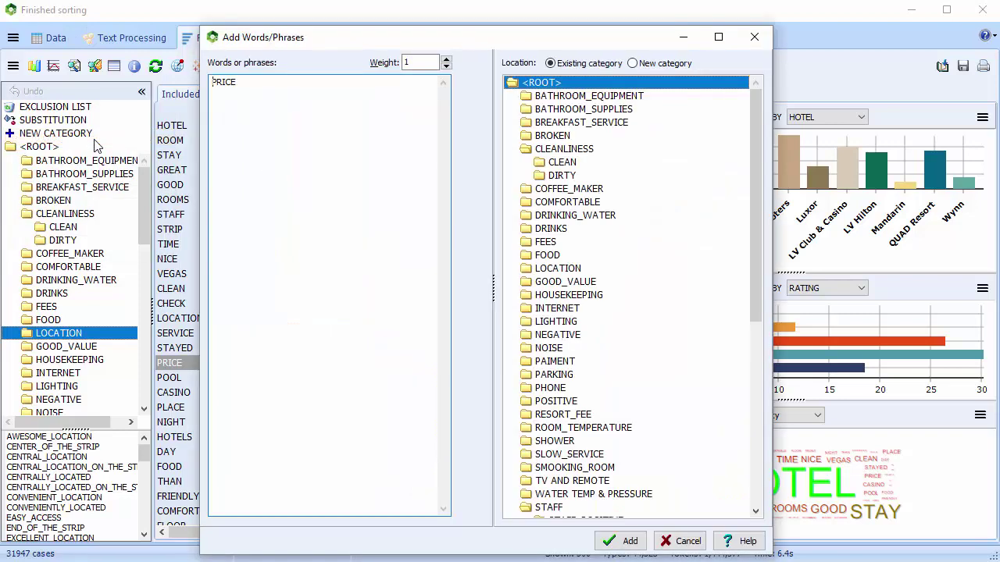
click(556, 244)
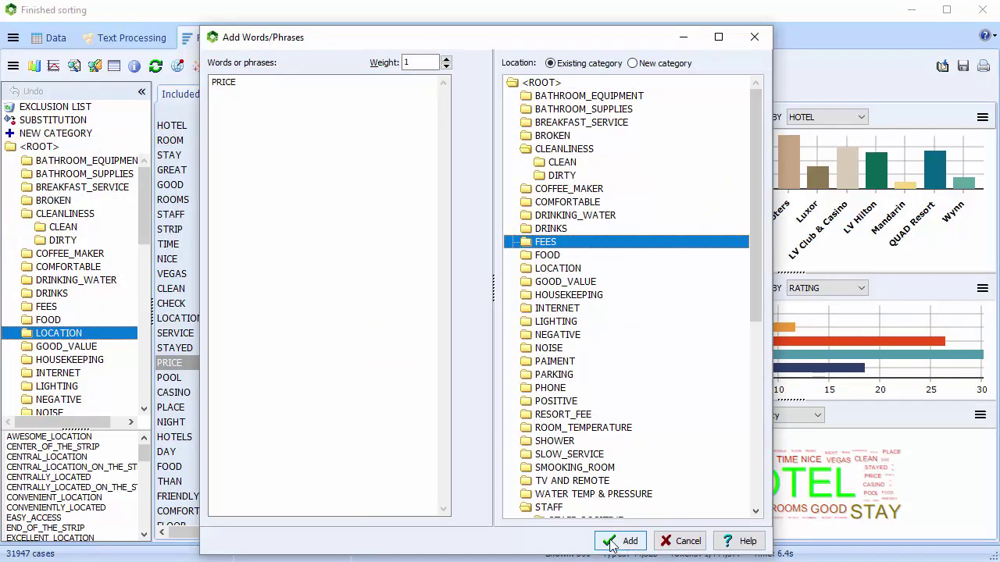
click(764, 39)
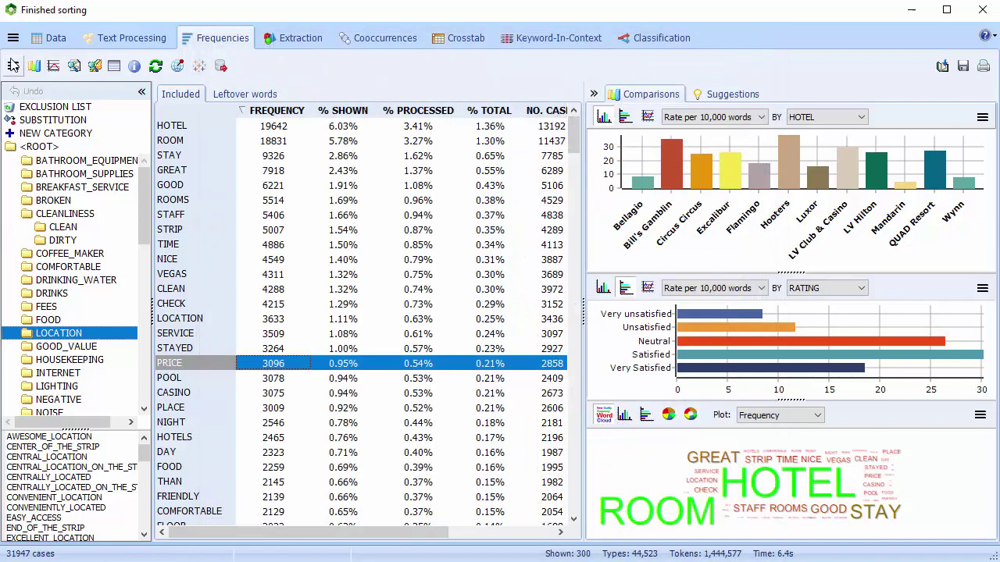
Step: View the keyword-in-context list for PRICE and close it
click(14, 67)
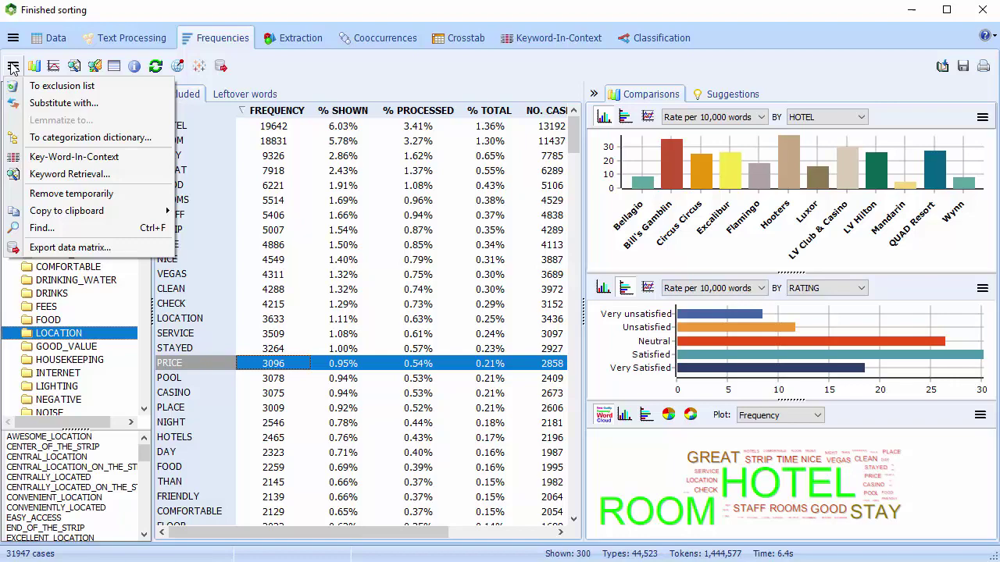
click(70, 157)
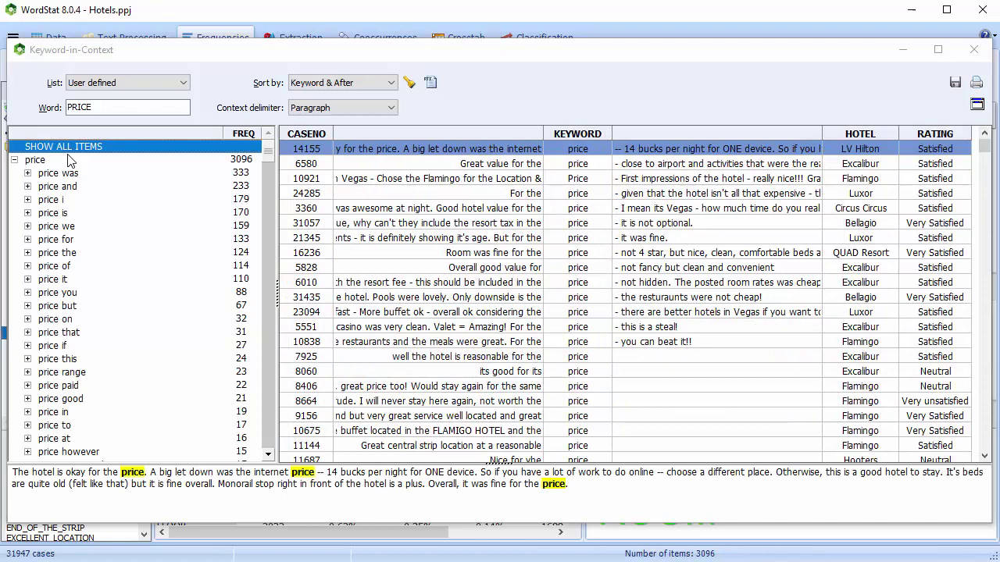
click(974, 50)
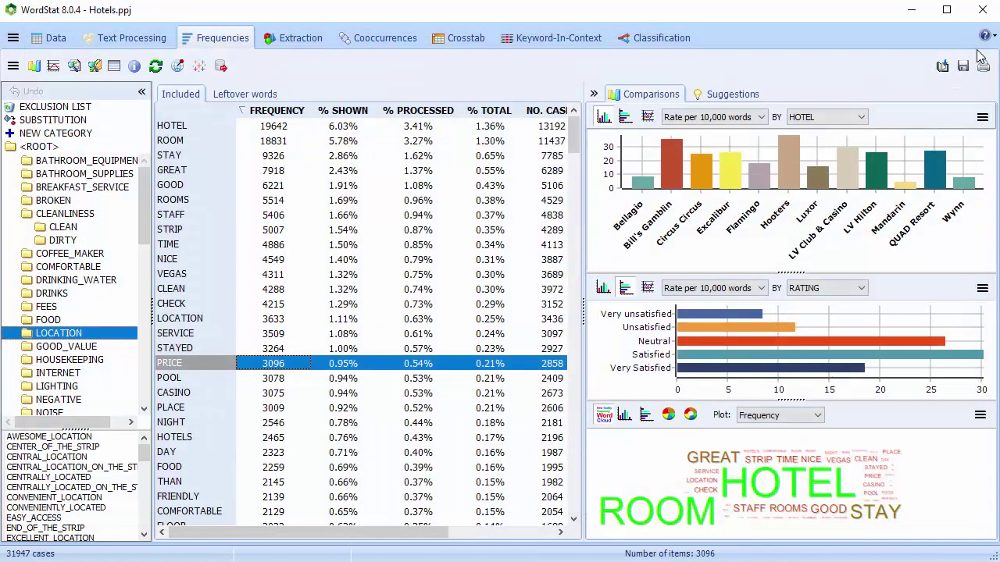
Step: Retrieve the review paragraphs containing PRICE, browse through the results, and close the keyword retrieval
click(13, 67)
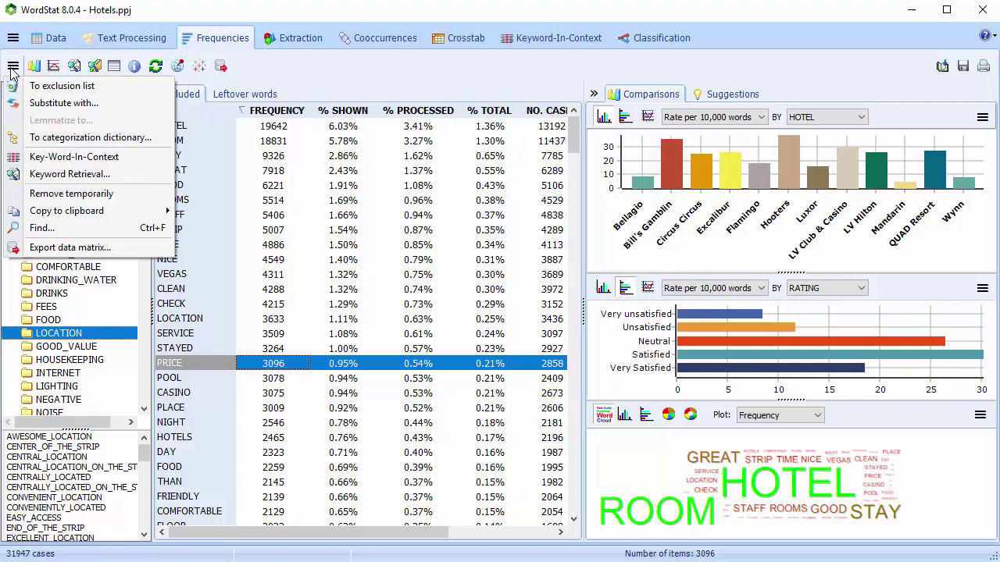
click(69, 175)
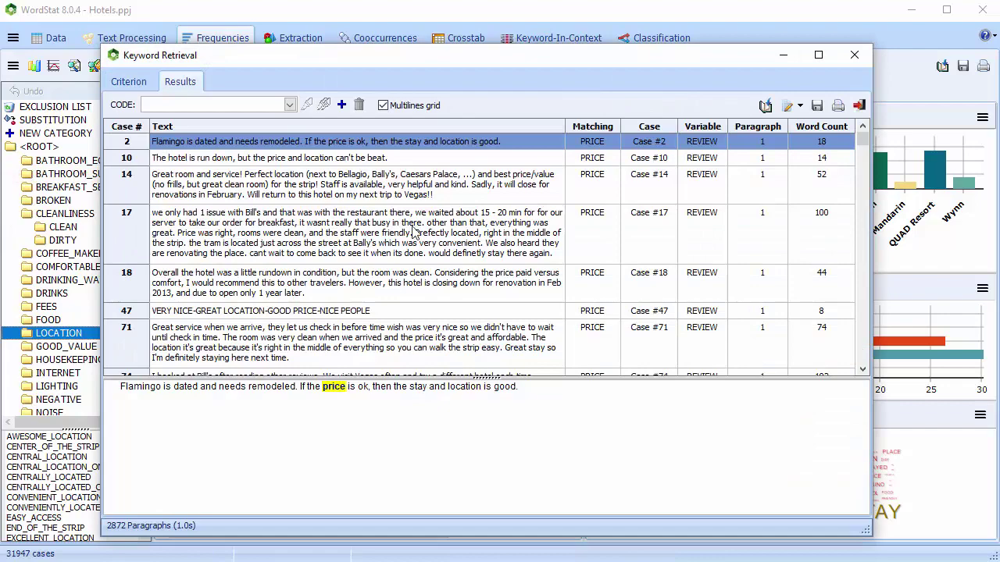
key(Page_Down)
key(Page_Down)
key(Page_Down)
key(Page_Down)
key(Page_Down)
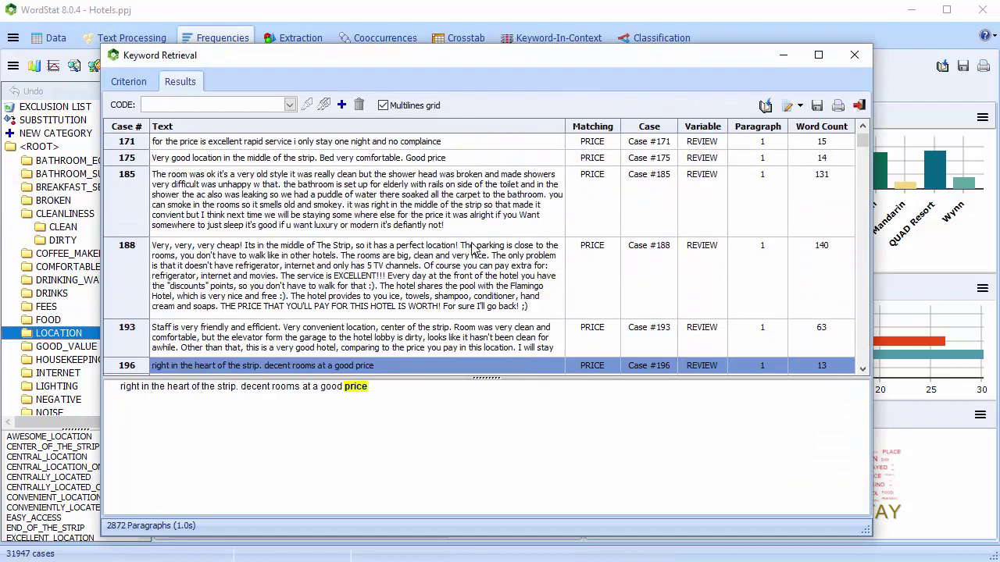
click(856, 55)
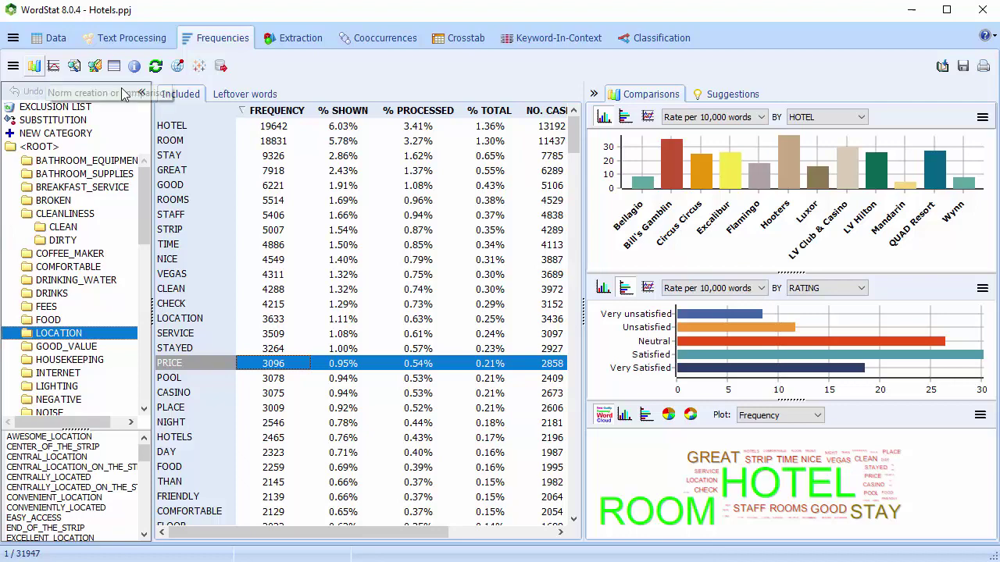
Step: Chart the frequency distribution of the seven words from HOTEL through STAFF as a bar chart
click(210, 127)
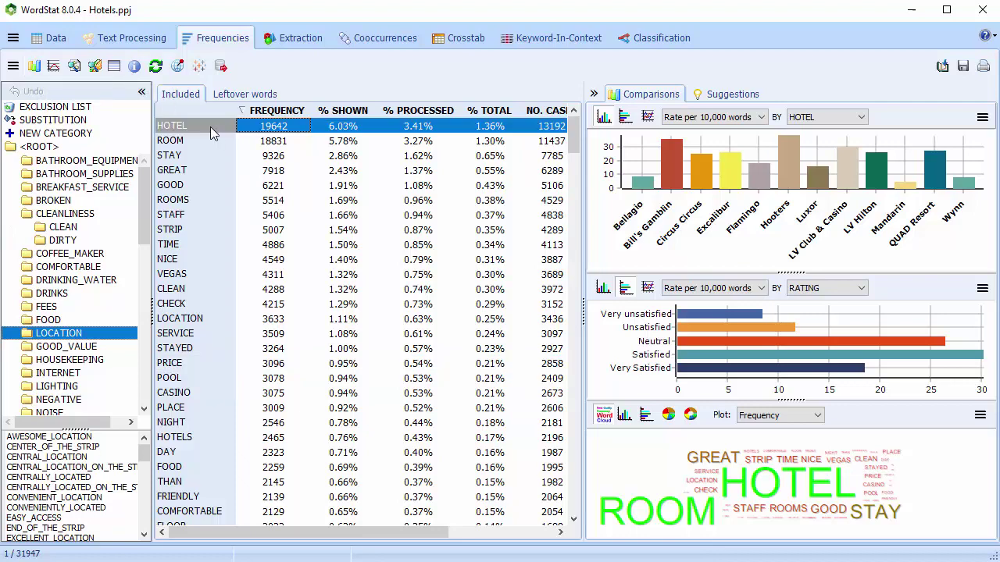
shift+click(253, 217)
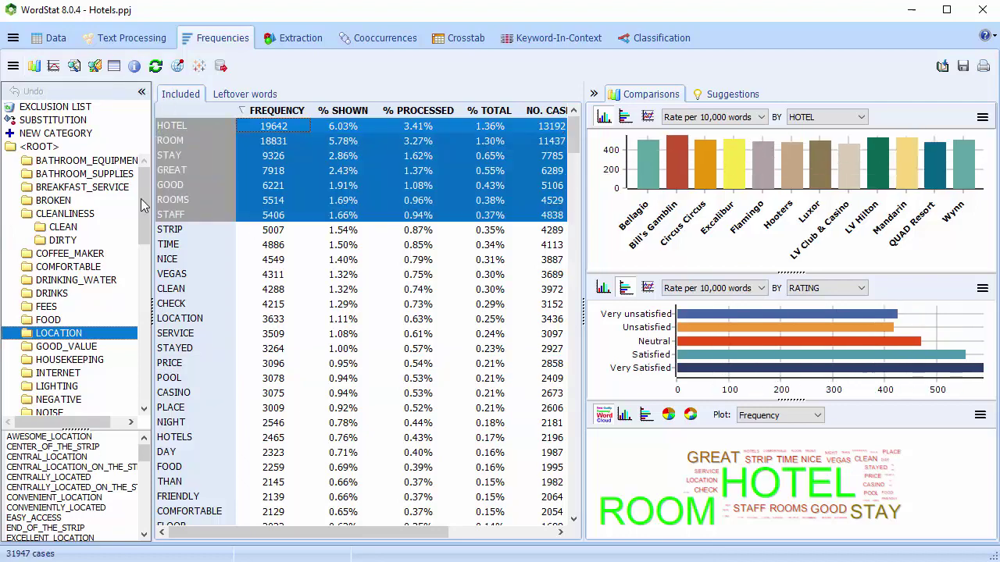
click(33, 67)
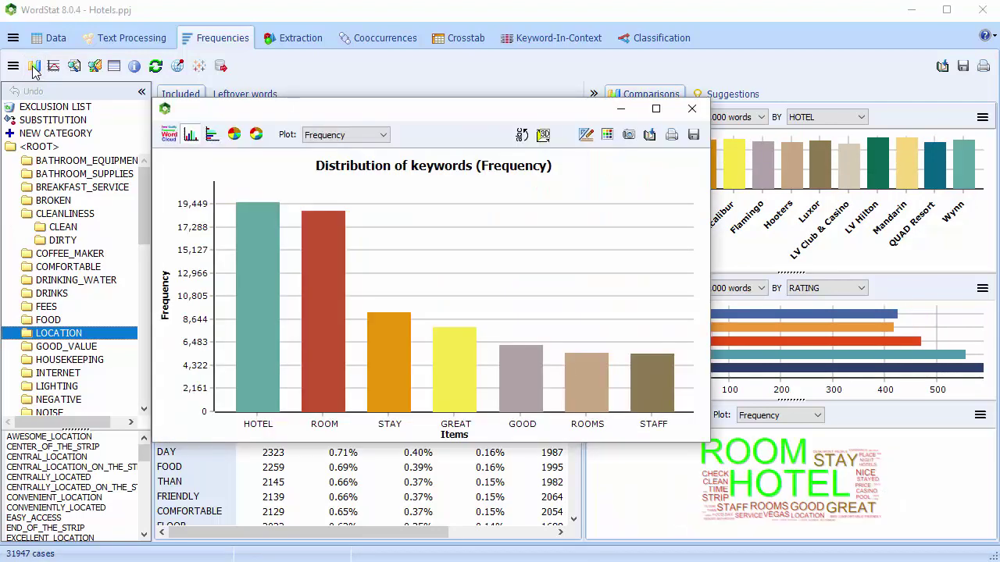
Step: Close the keyword distribution chart and view the options for saving or comparing word frequencies
click(691, 109)
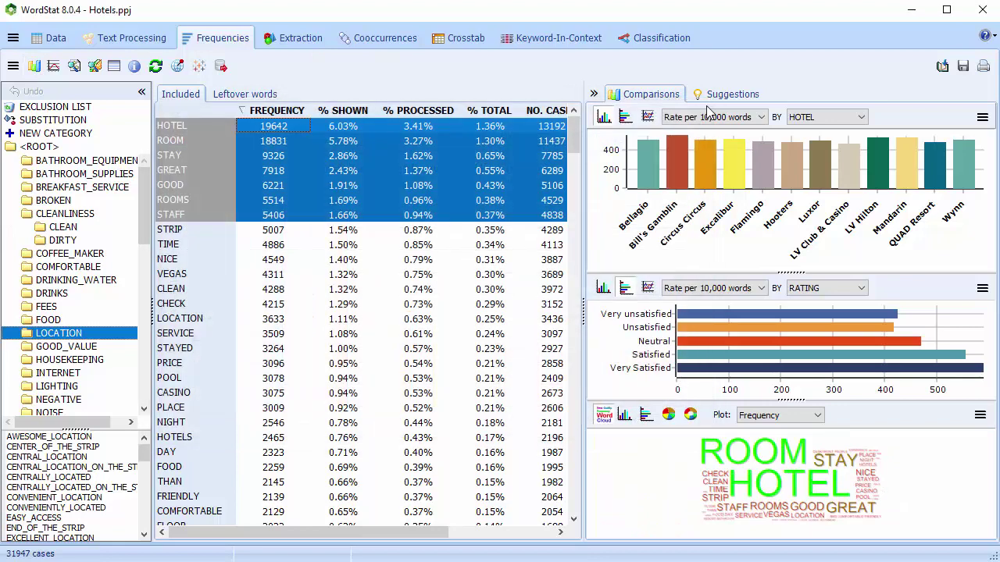
click(55, 67)
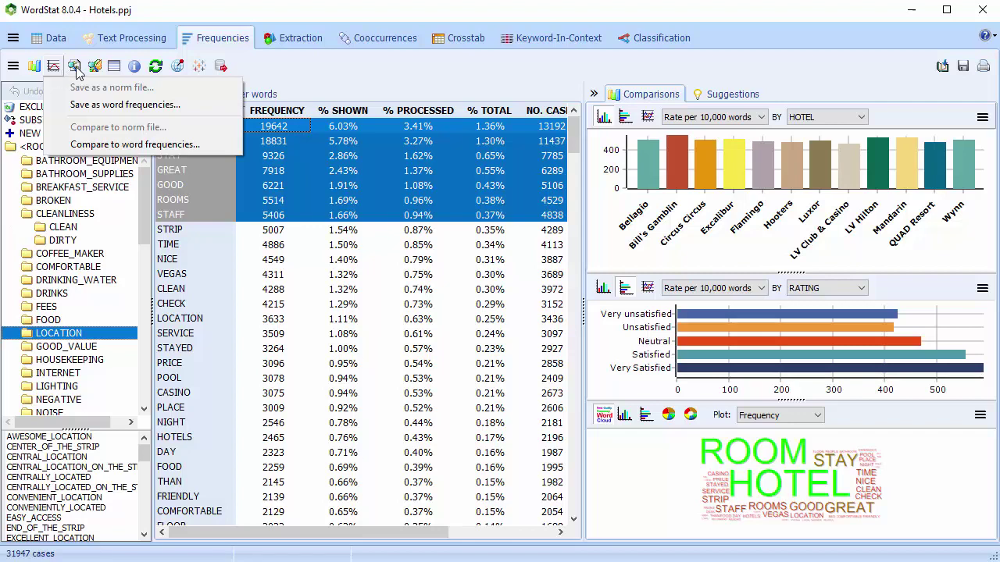
Step: Retrieve the review paragraphs that include at least one of the keywords ROOM and PRICE
click(75, 67)
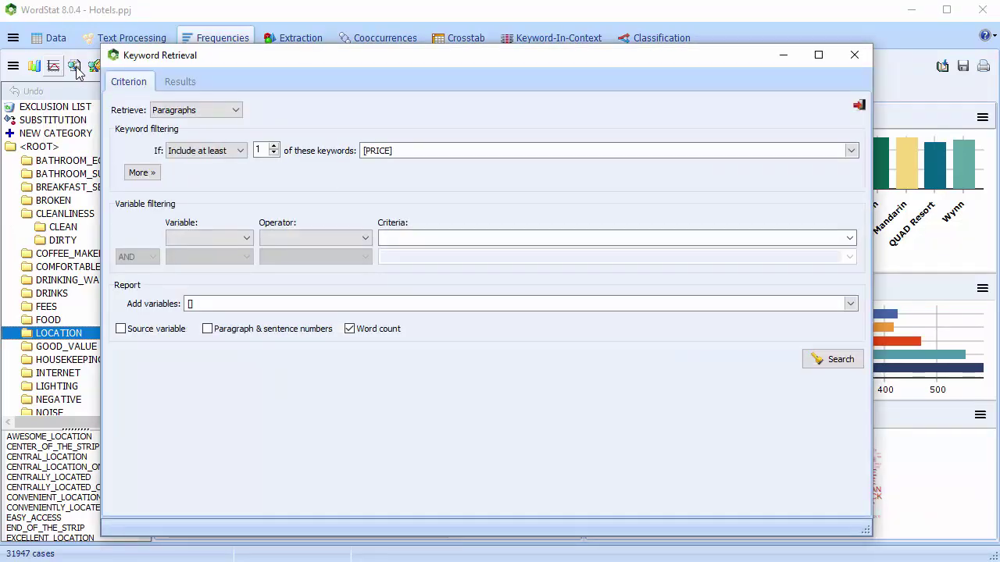
click(237, 112)
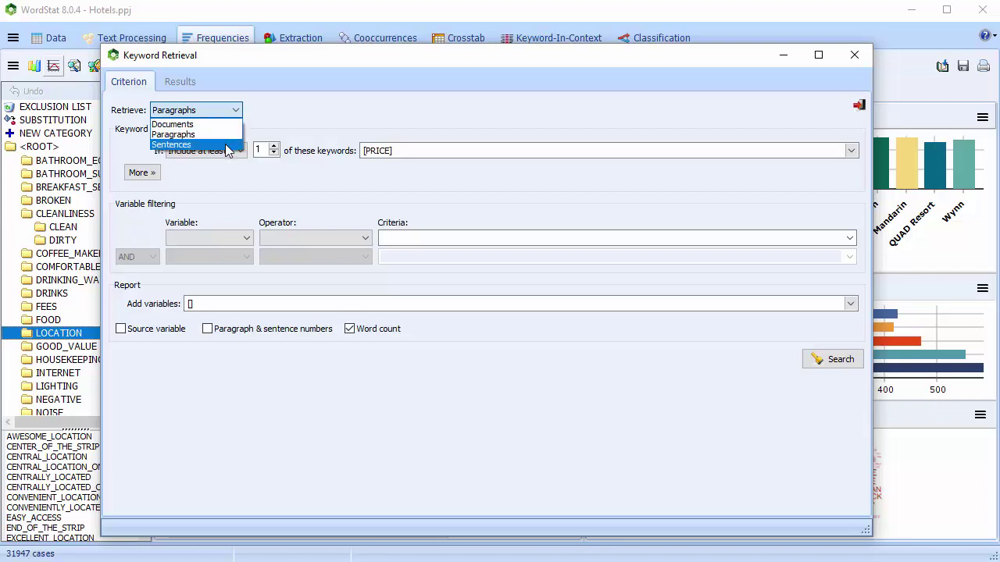
click(854, 153)
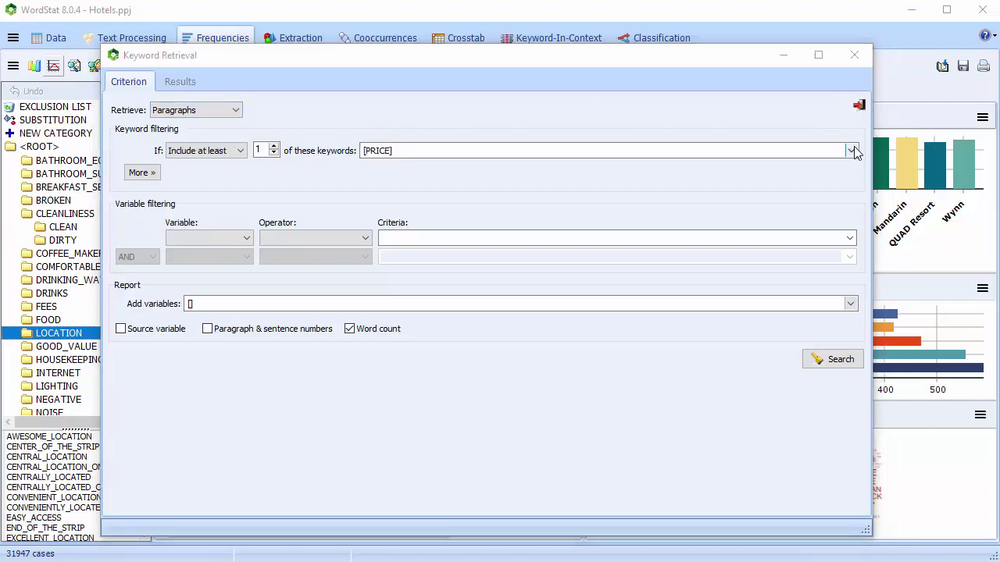
click(853, 151)
click(367, 176)
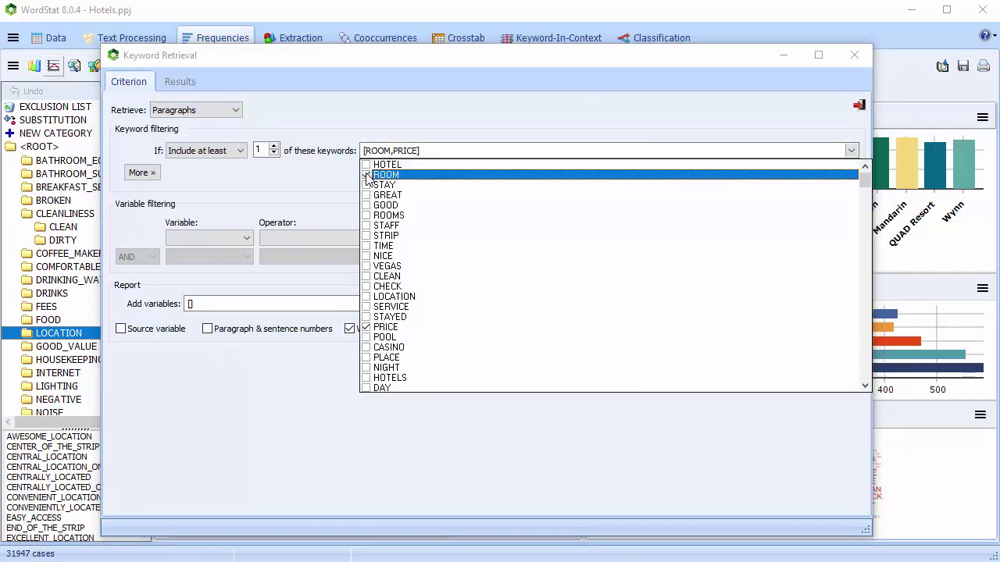
click(529, 125)
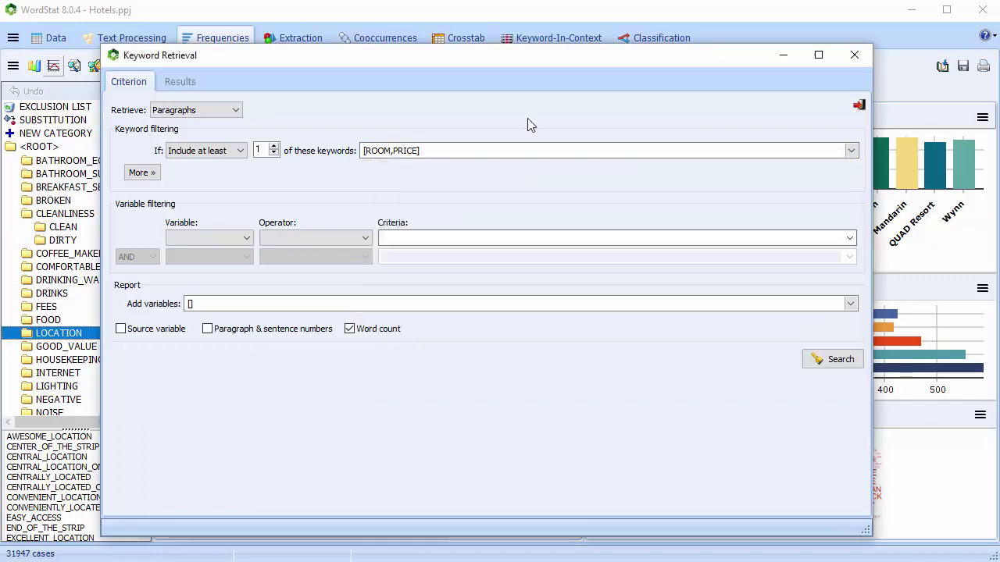
click(837, 360)
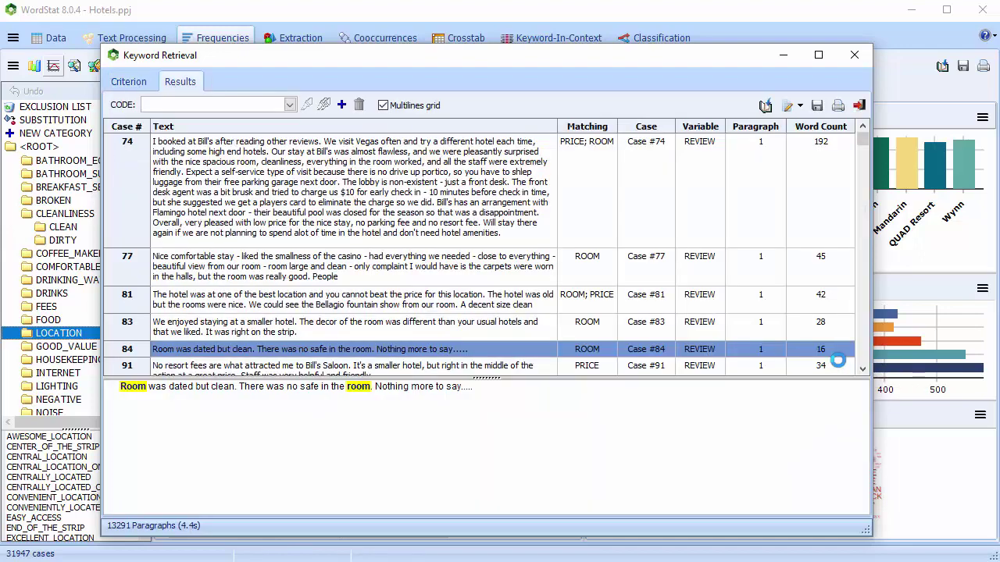
Step: Browse the codes available for the retrieved paragraphs, select the Foods code Fun, and close the keyword retrieval
click(289, 104)
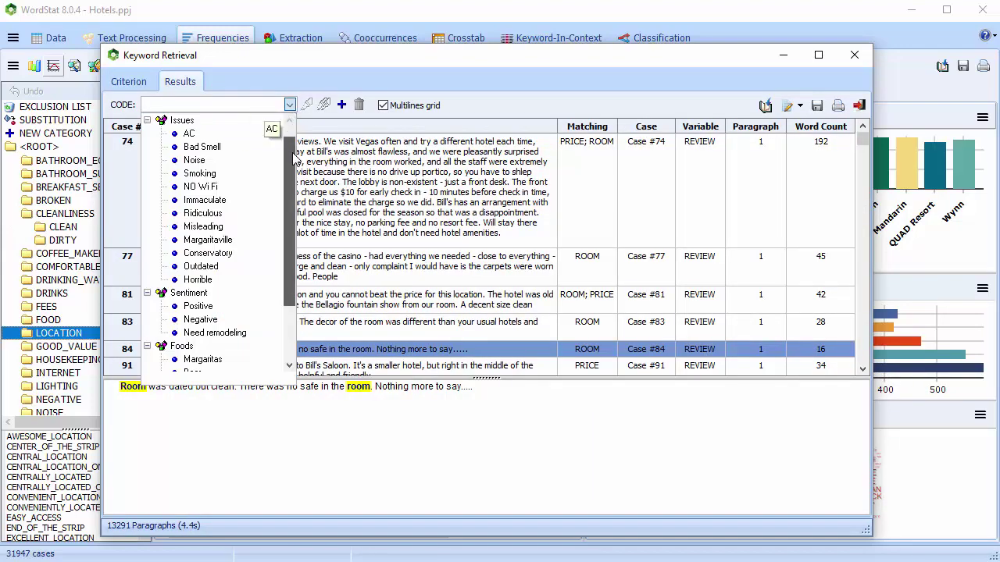
scroll(296, 196, down, 2)
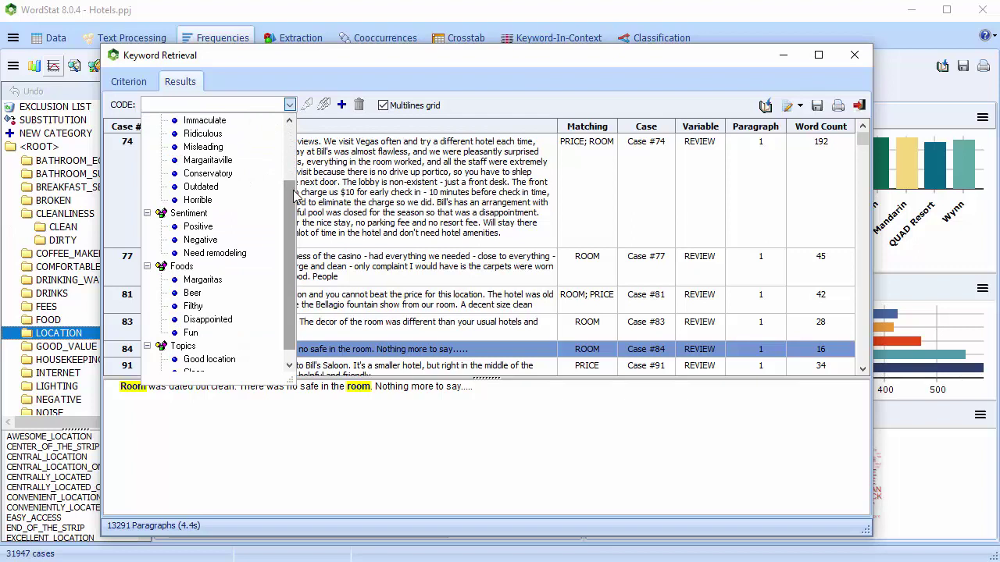
click(204, 334)
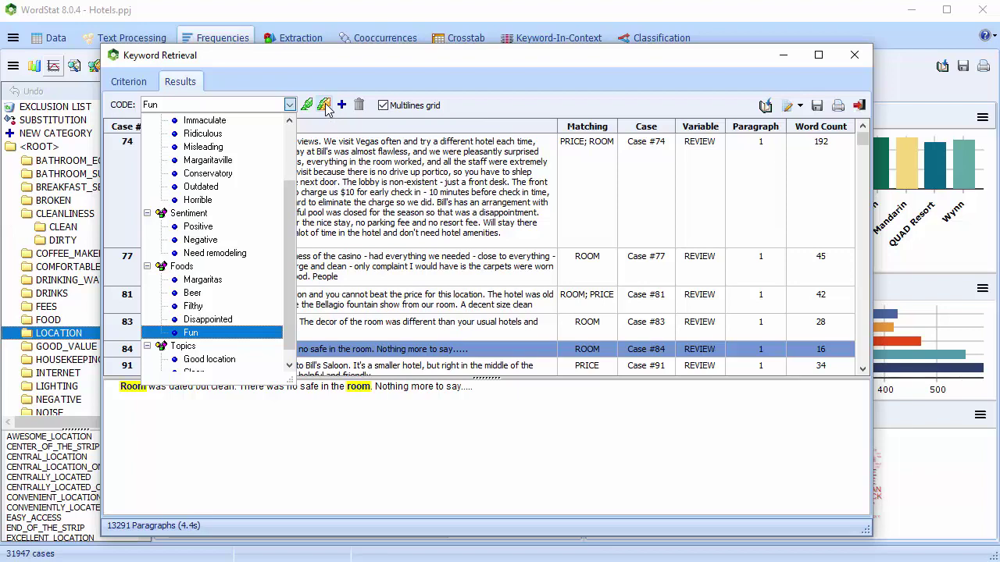
click(854, 55)
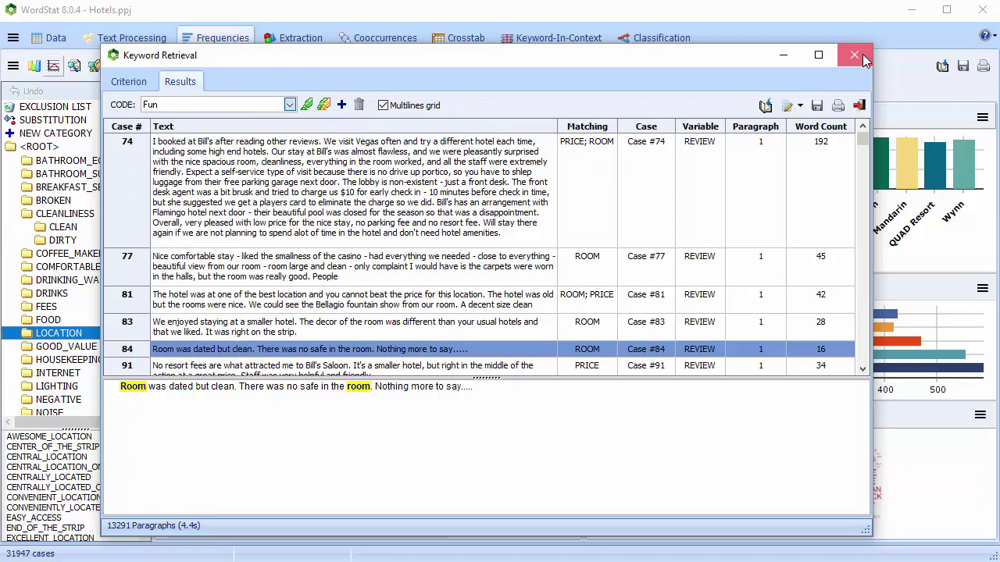
click(854, 54)
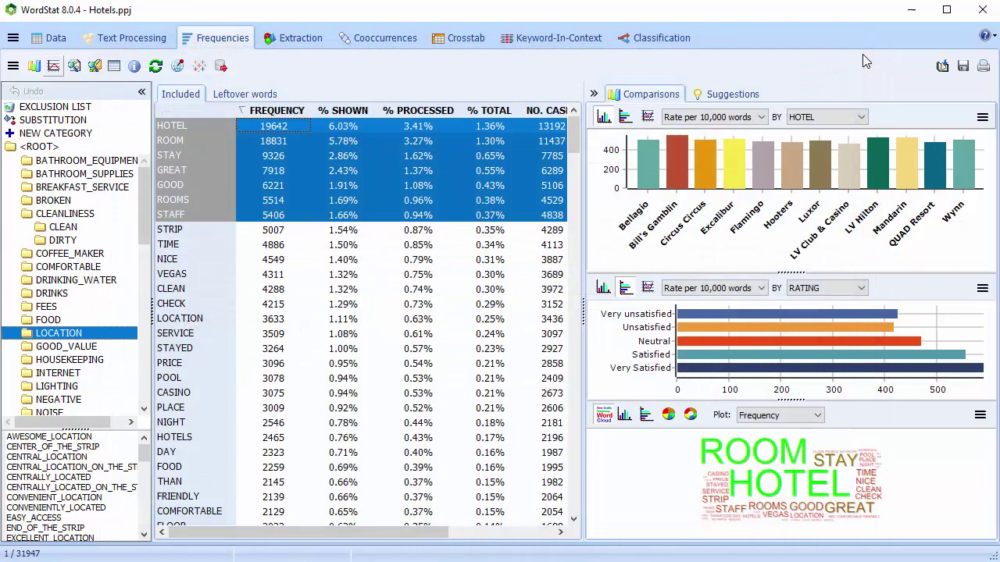
Step: Enable the categorization dictionary in the text processing settings and show the frequencies of its categories
click(127, 43)
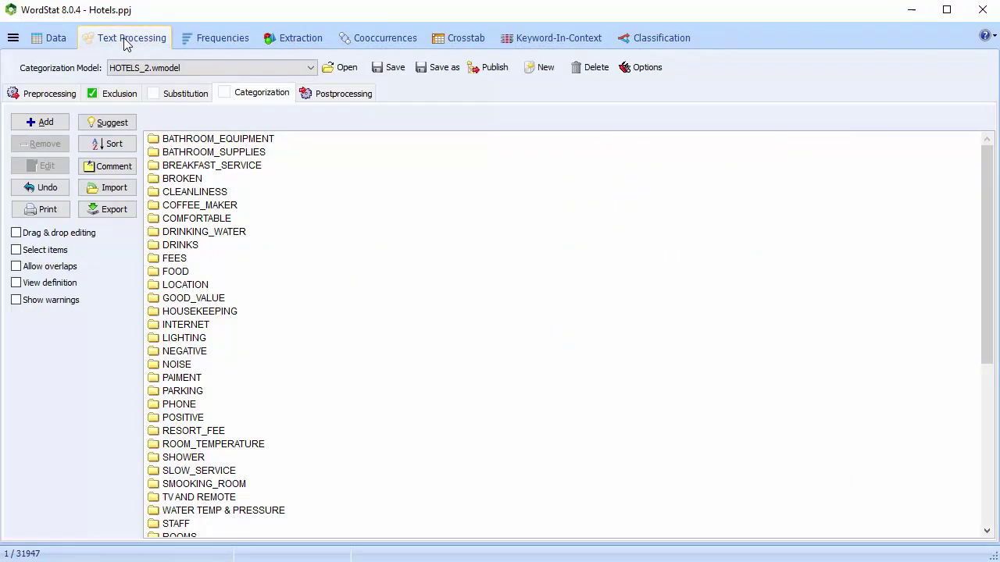
click(225, 93)
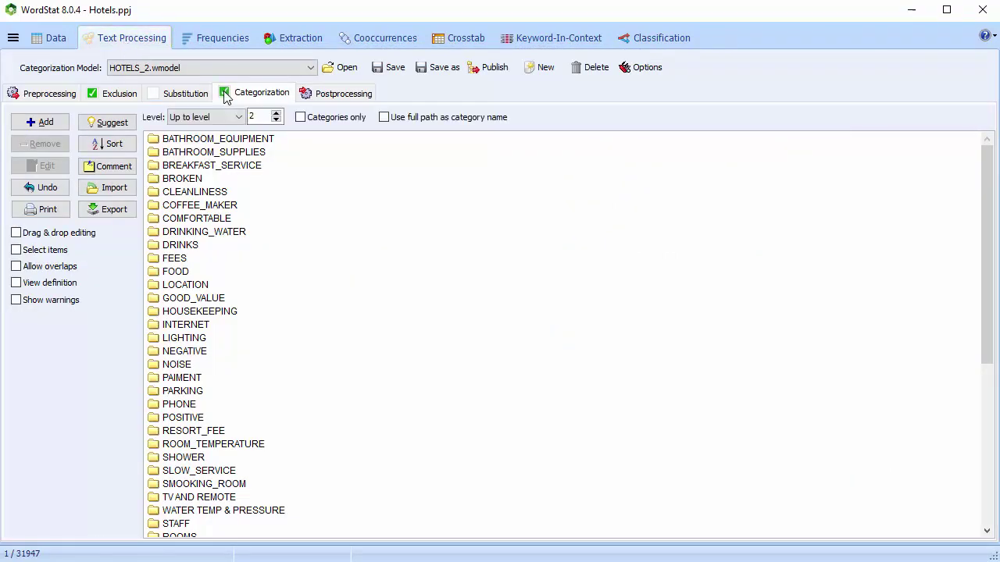
click(218, 40)
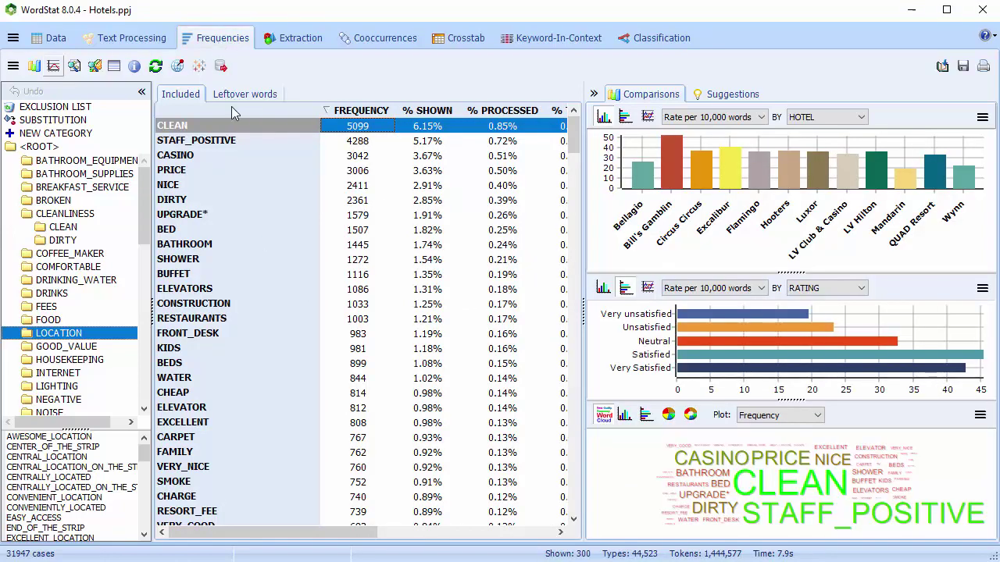
Step: View the paragraph and sentence options for autocoding with the content categories, and cancel the autocoding
click(94, 67)
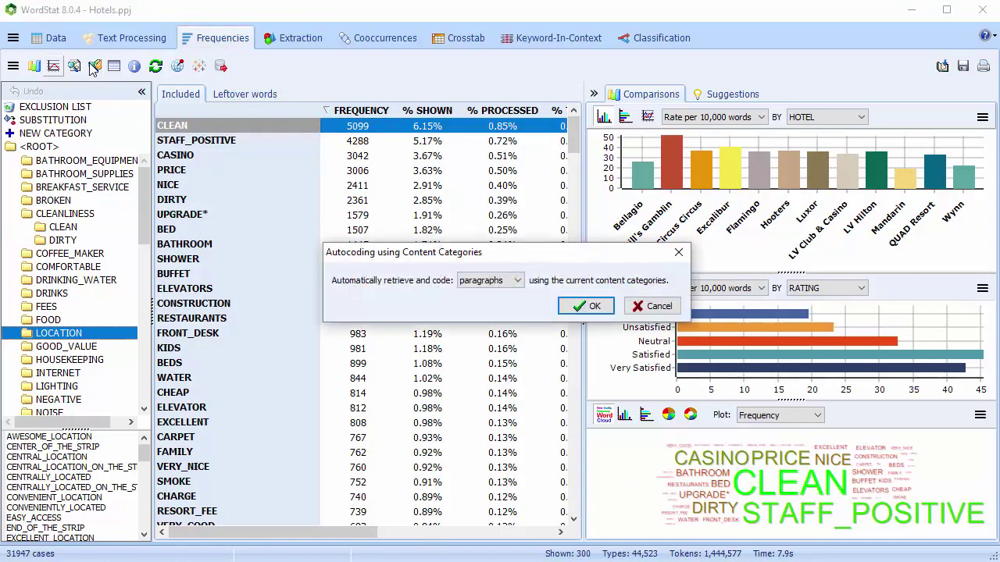
click(518, 281)
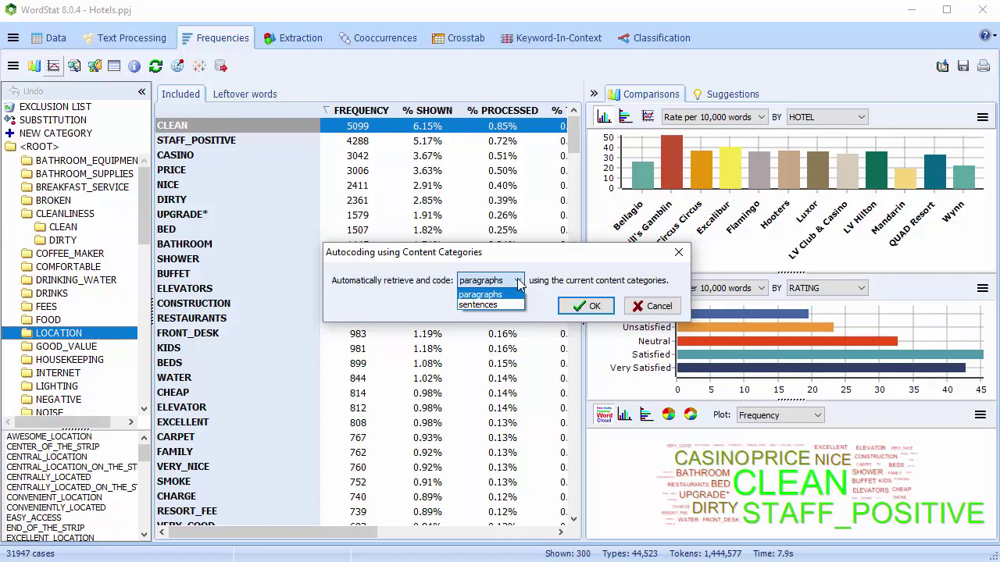
click(658, 306)
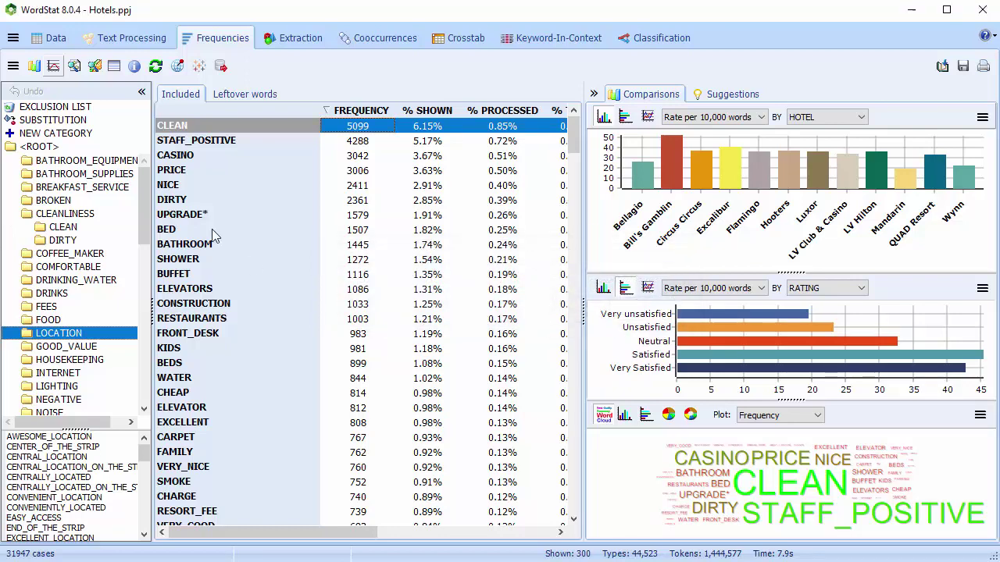
Step: Shade alternate rows of the frequency table, and view the collection statistics and dictionary coverage
click(115, 67)
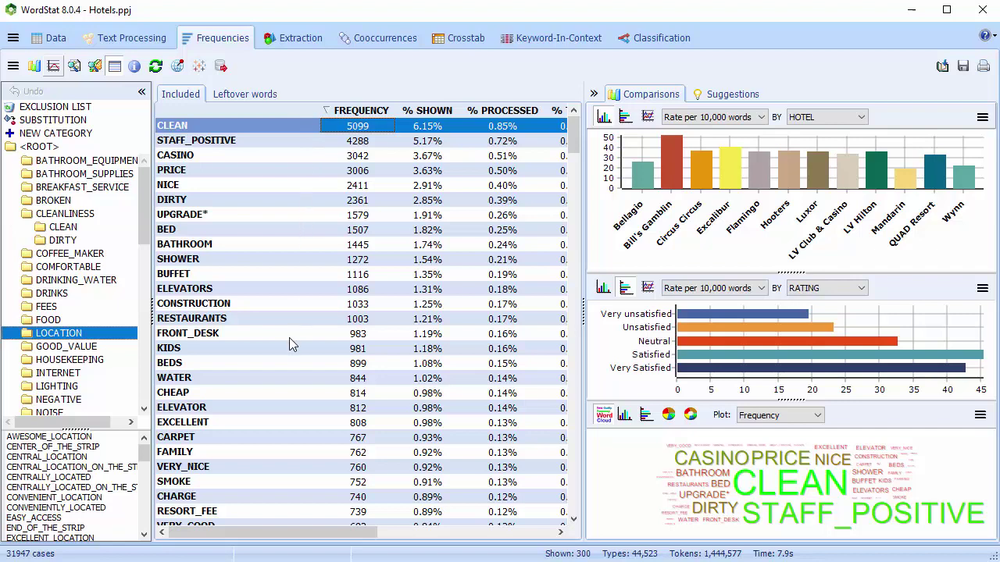
click(135, 67)
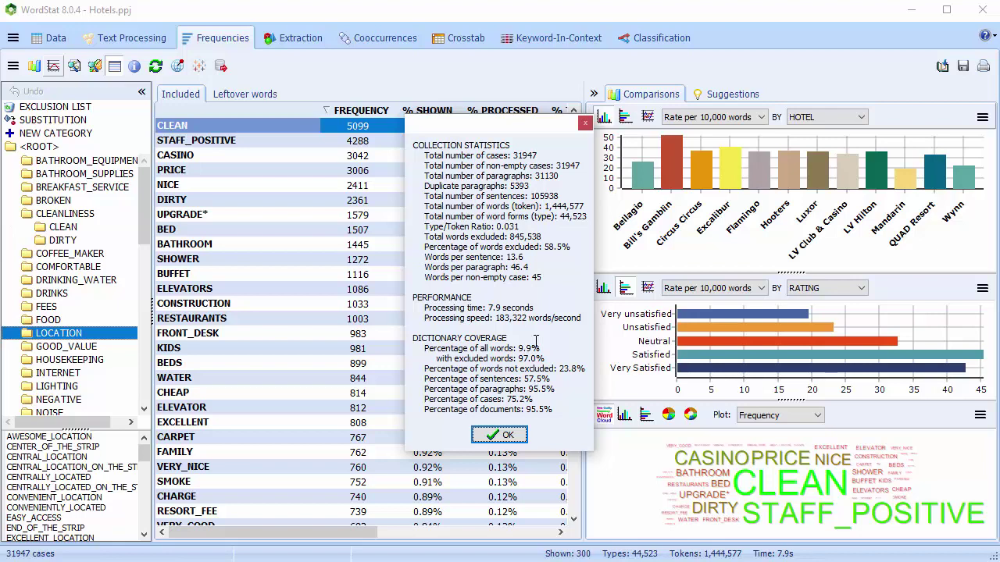
click(499, 435)
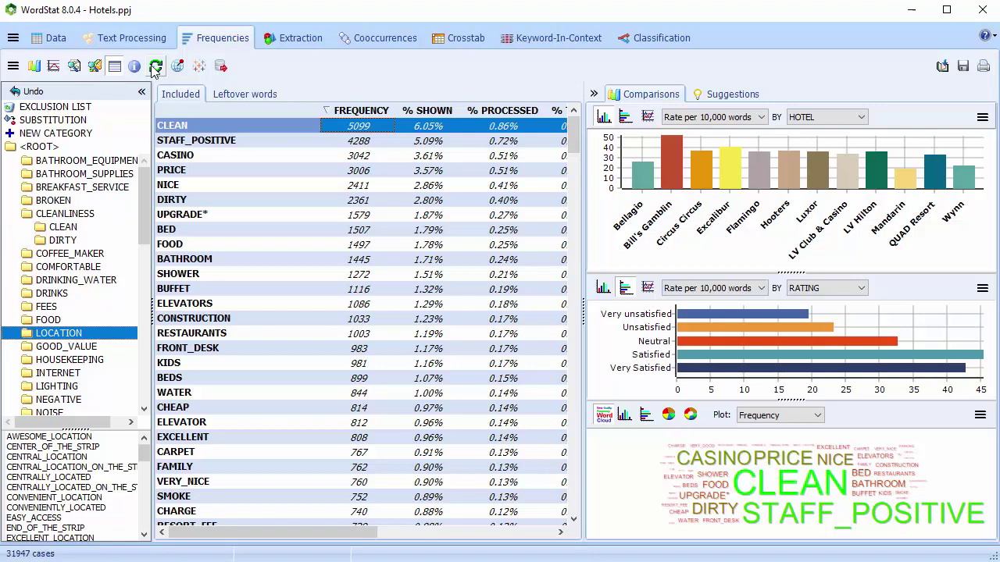
Step: Send the leftover word PEOPLE to the exclusion list, update the frequencies, and return to the included words
click(212, 95)
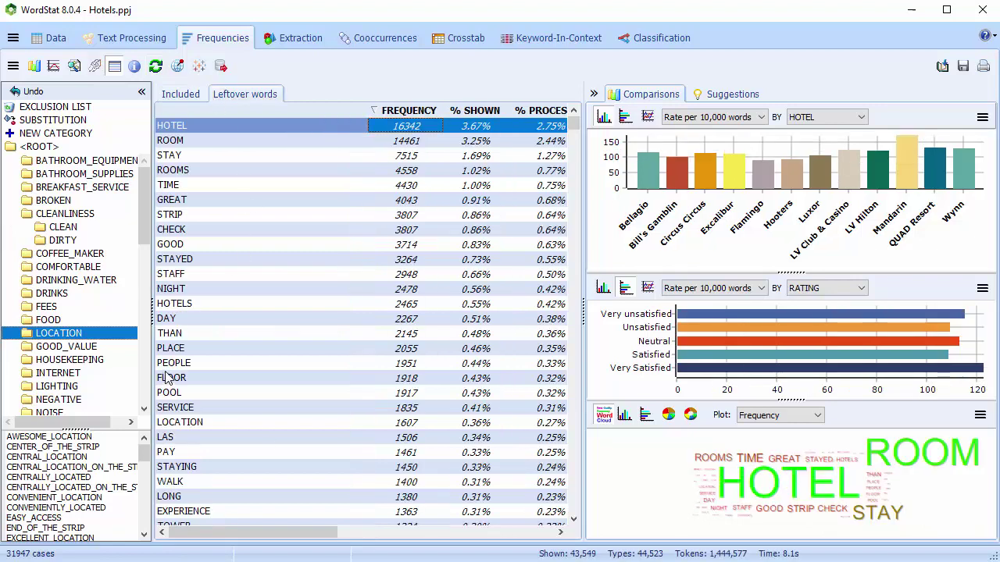
click(169, 366)
right_click(169, 366)
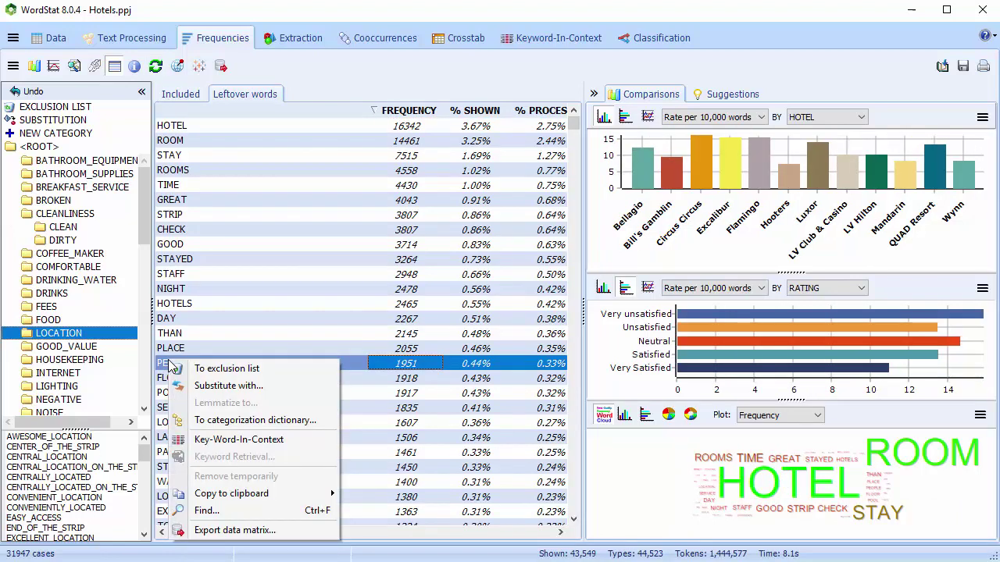
click(231, 370)
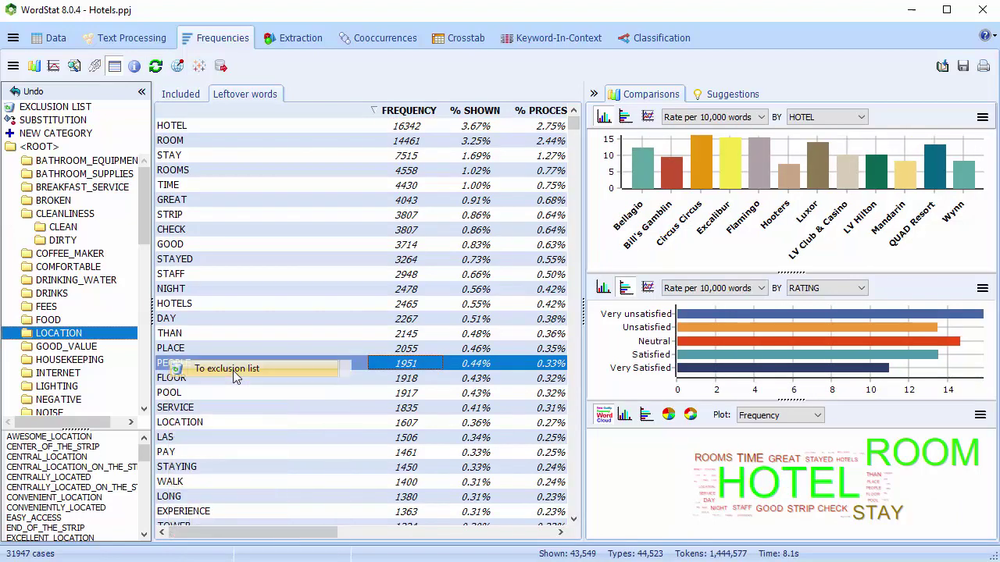
click(155, 67)
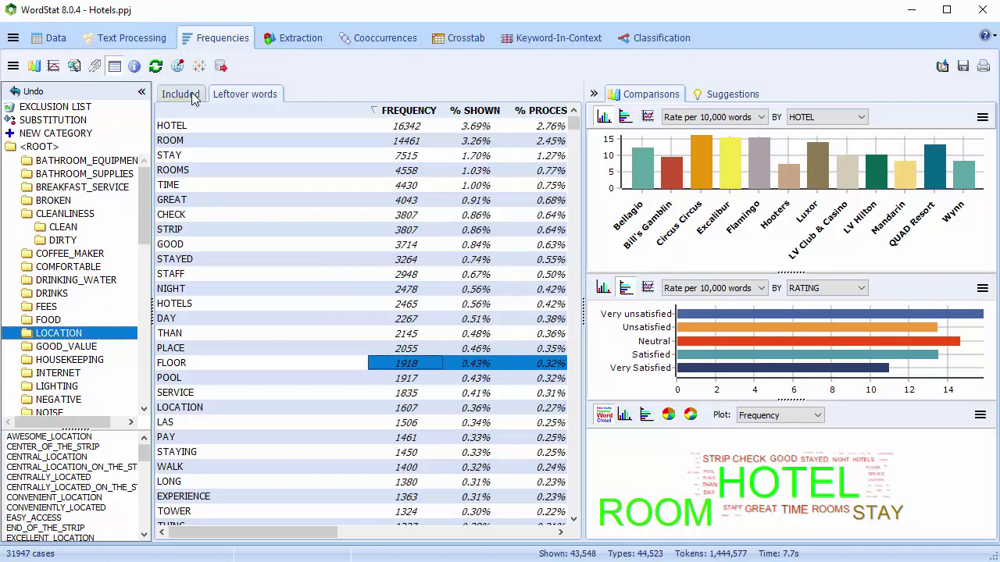
click(180, 94)
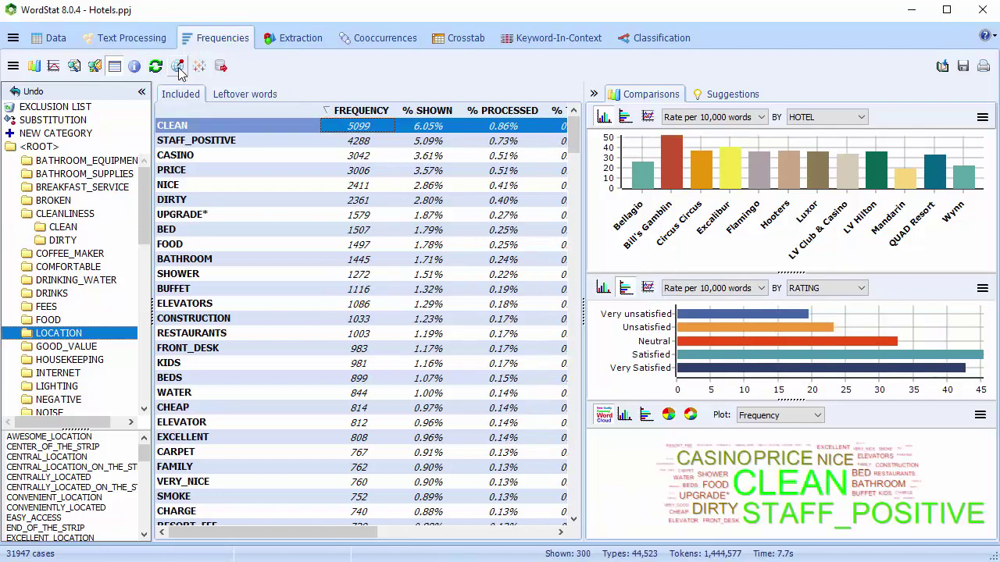
Step: Review the mapping settings with CASINO added beside CLEAN as topics to map, and close them without mapping
click(177, 67)
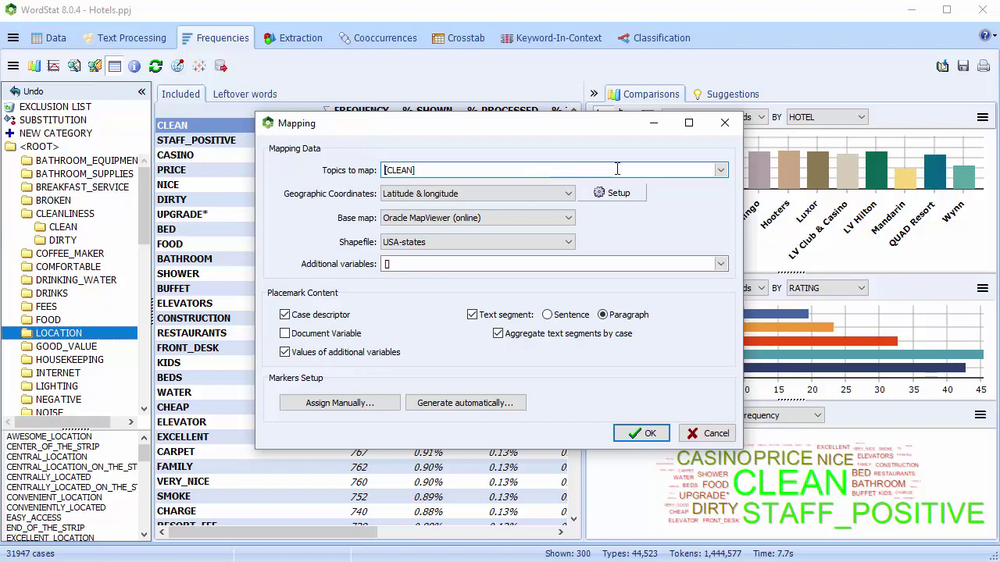
click(720, 171)
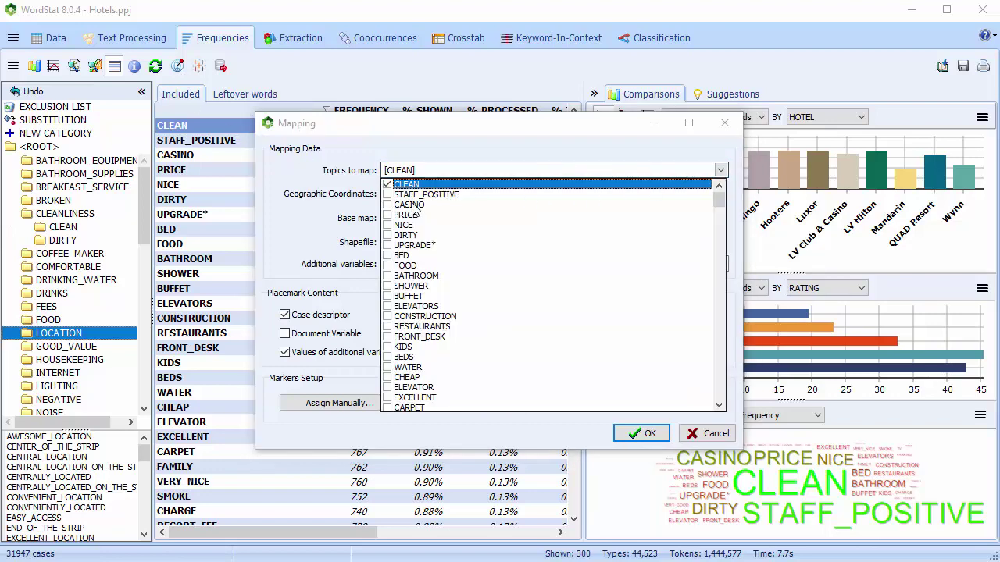
click(388, 204)
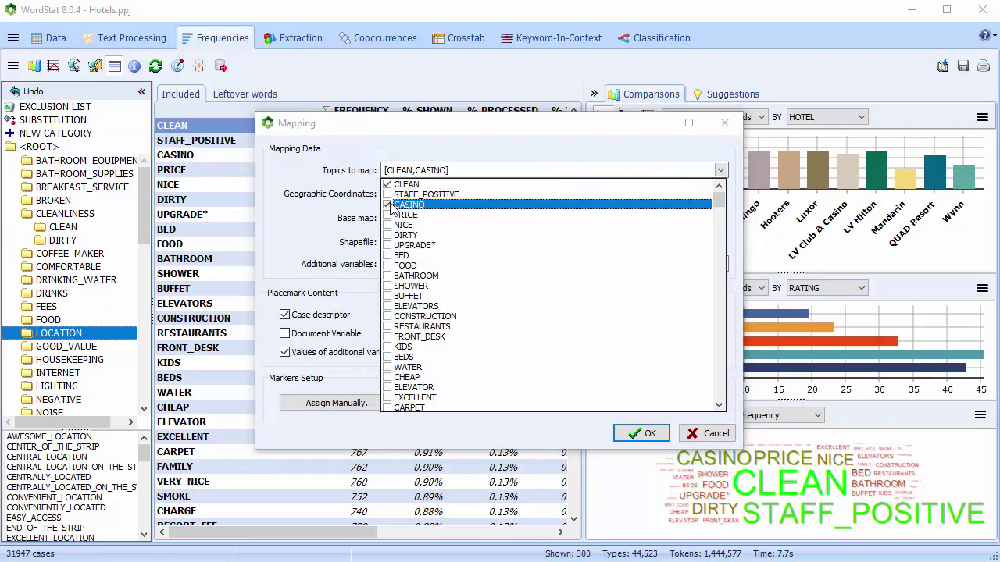
click(722, 172)
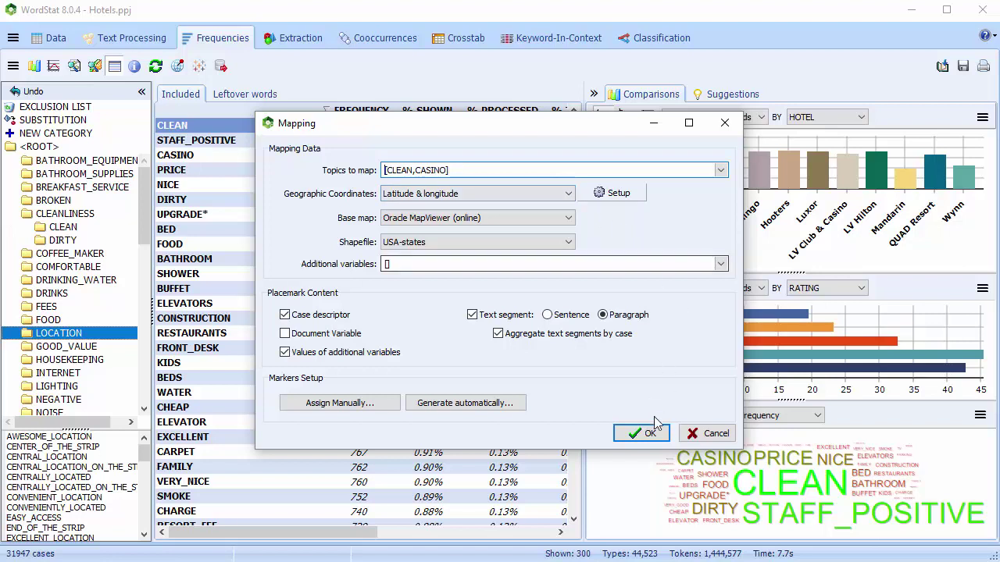
click(724, 124)
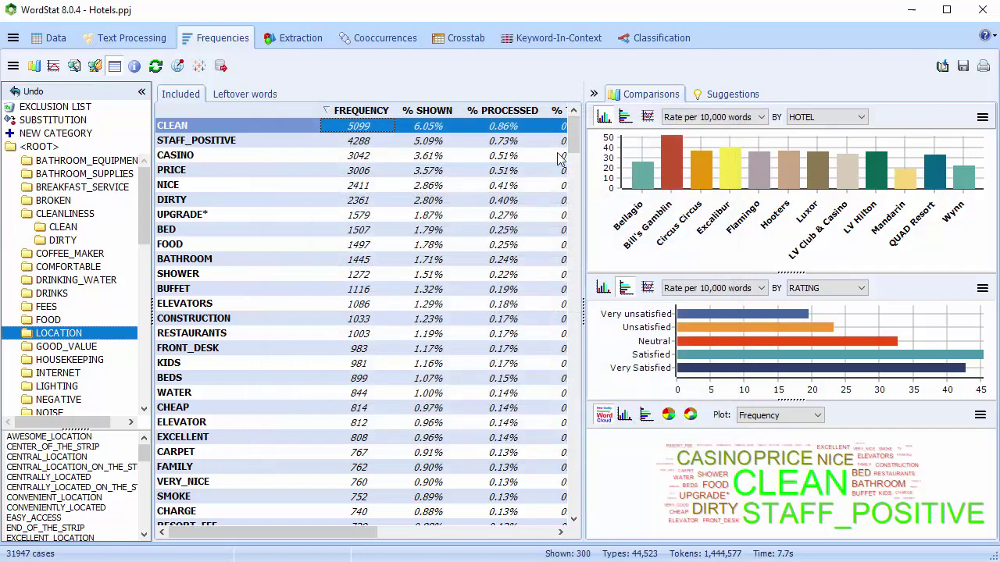
Step: Review the Tableau export options and the data file export options, closing both without exporting
click(200, 67)
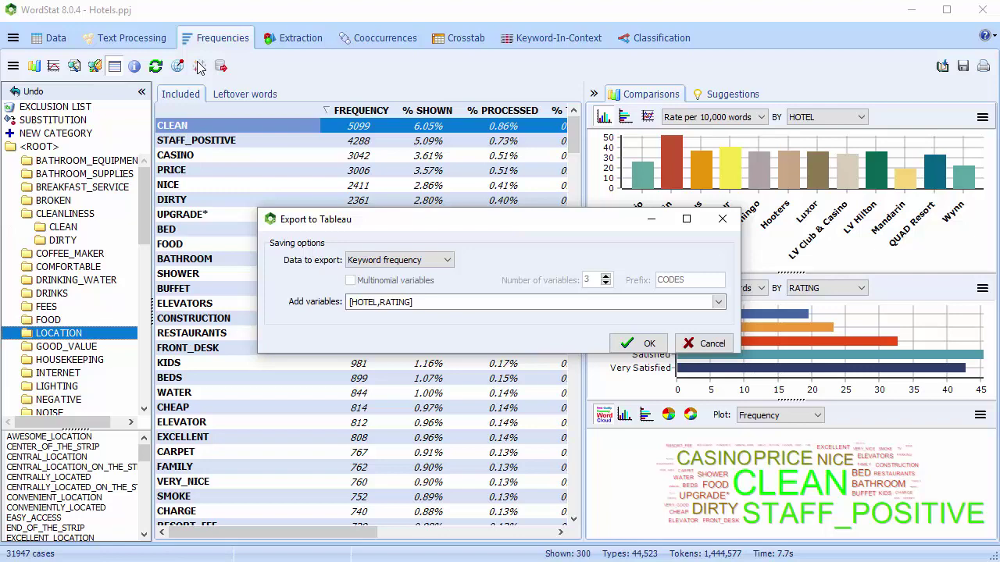
click(722, 220)
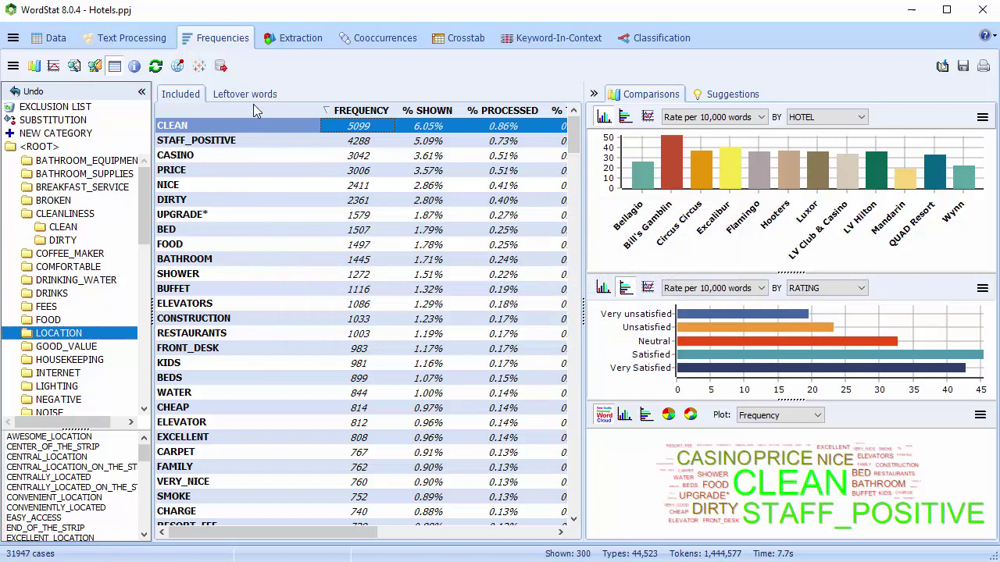
click(221, 67)
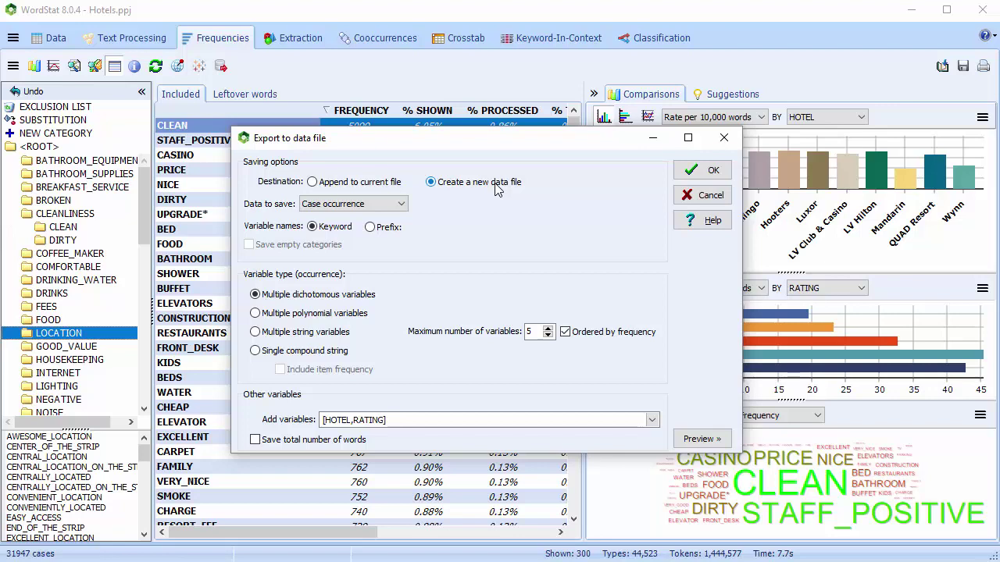
click(723, 140)
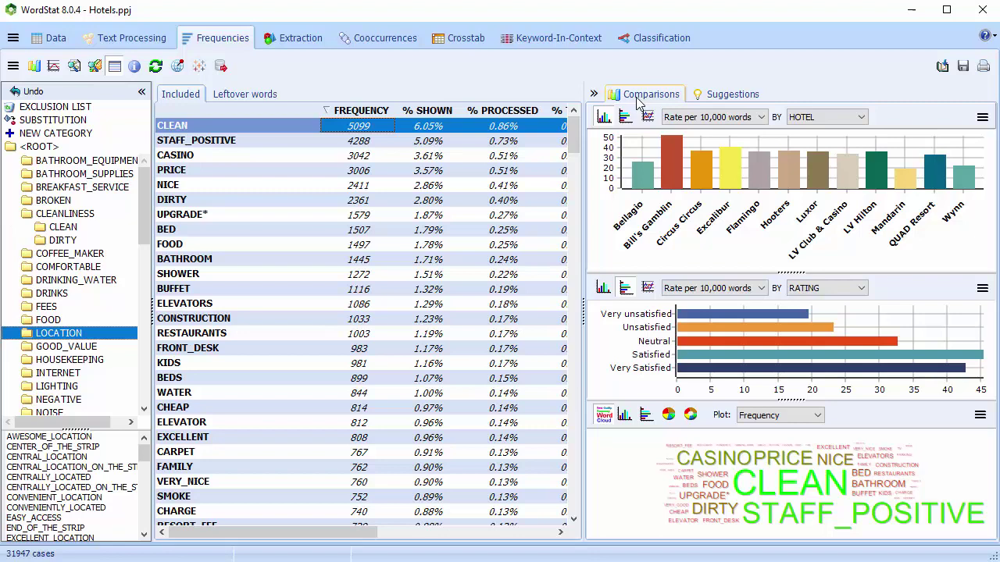
Step: Compare CLEAN by HOTEL as case occurrence, category percent and word frequency, ending on the rate per 10,000 words
click(761, 117)
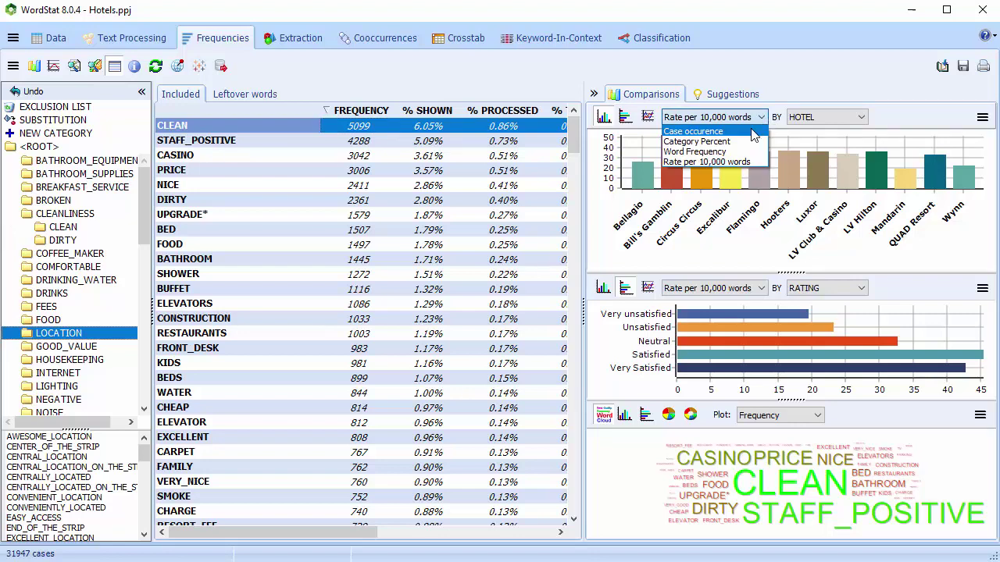
click(750, 131)
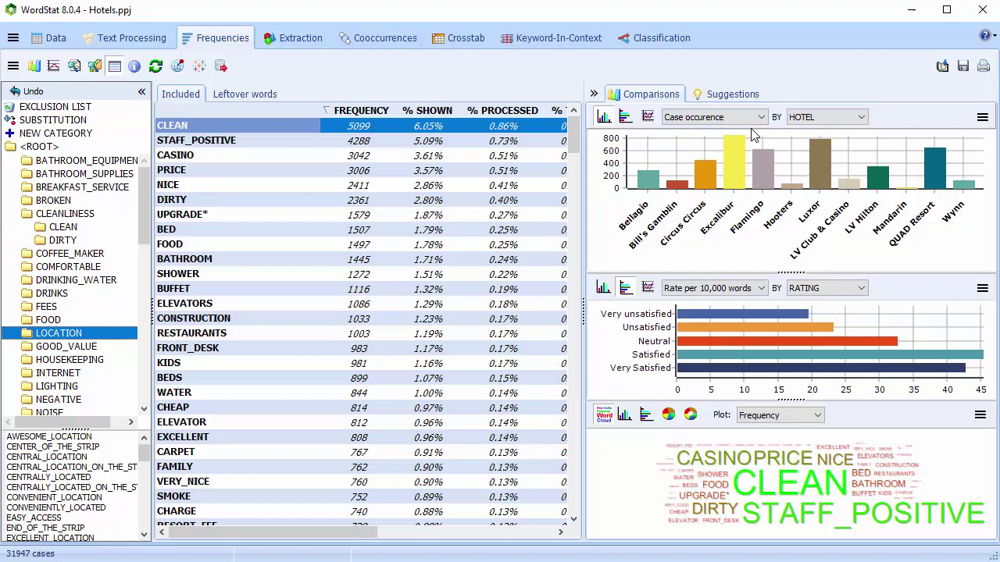
click(741, 119)
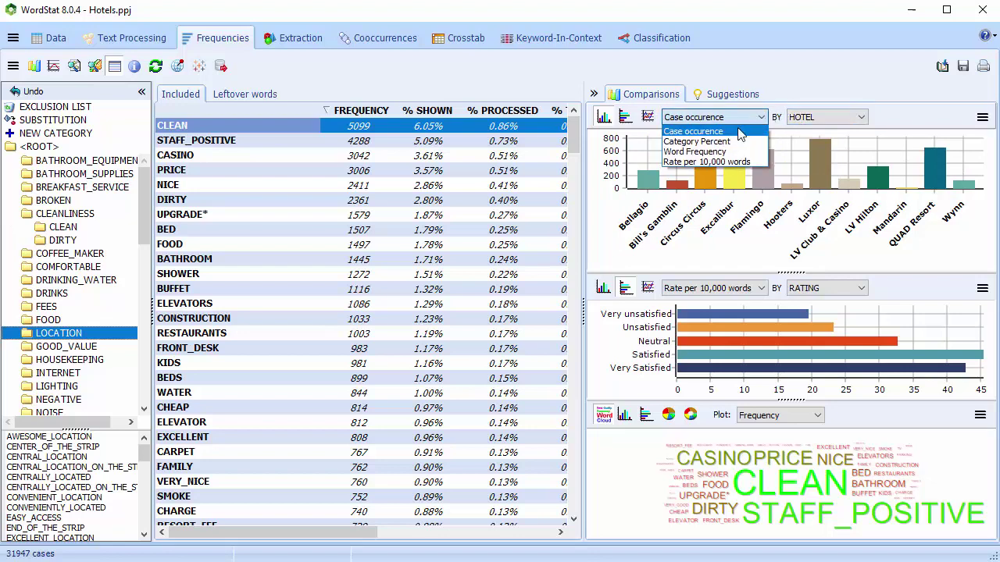
click(730, 142)
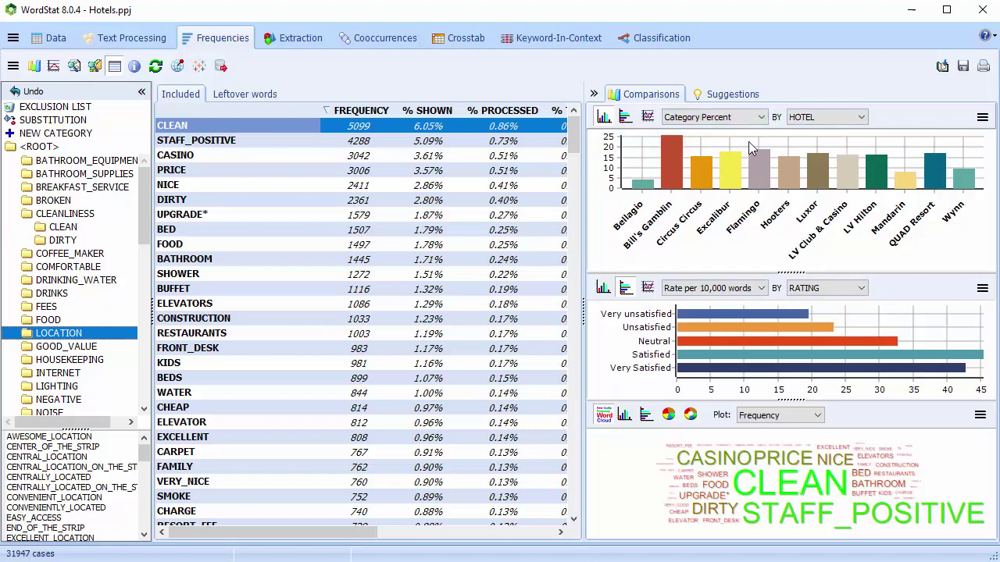
click(761, 118)
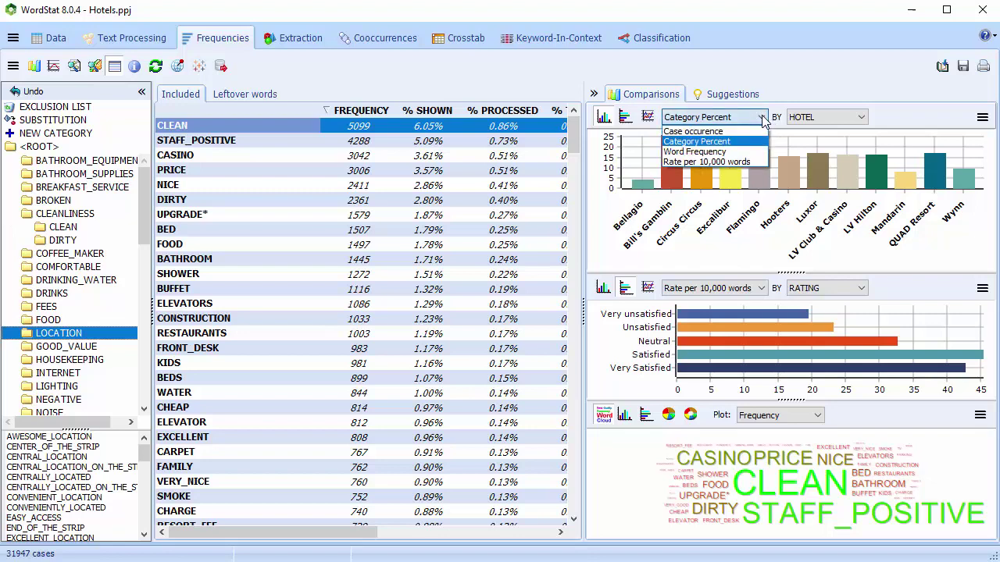
click(739, 152)
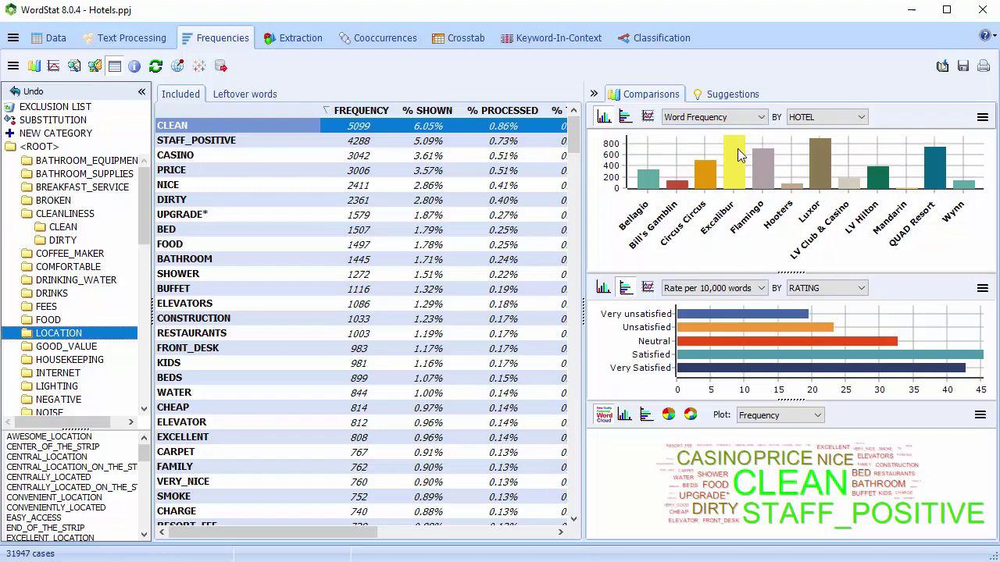
click(762, 118)
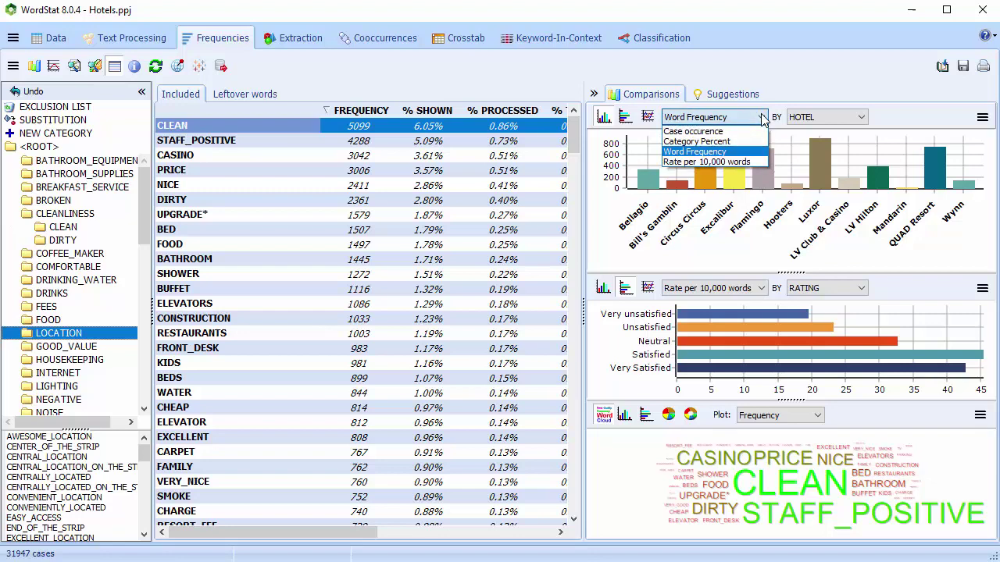
click(742, 163)
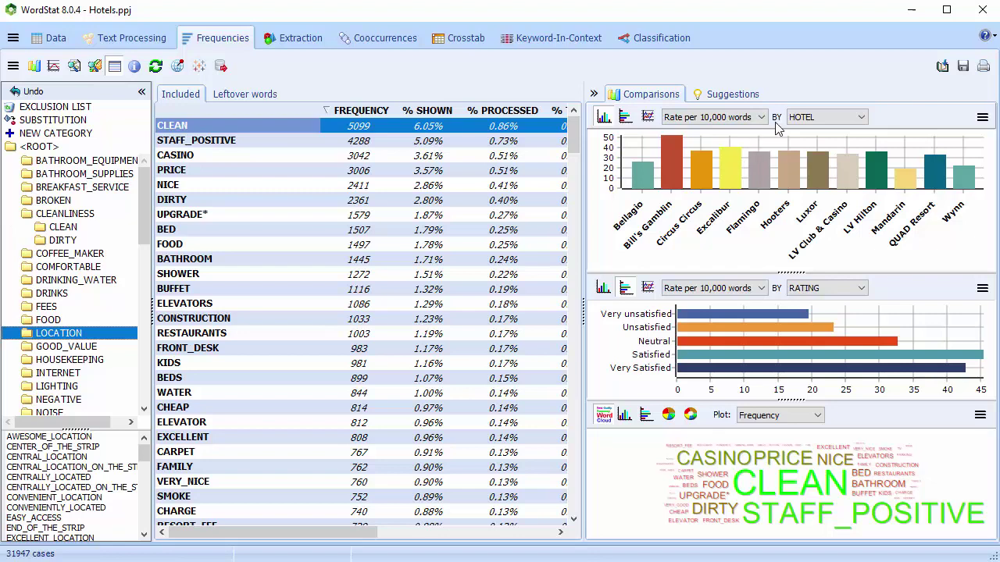
Step: Plot the case occurrence of CLEAN by RATING in the HOTEL chart, trying a horizontal barchart and ending with a line chart
click(862, 118)
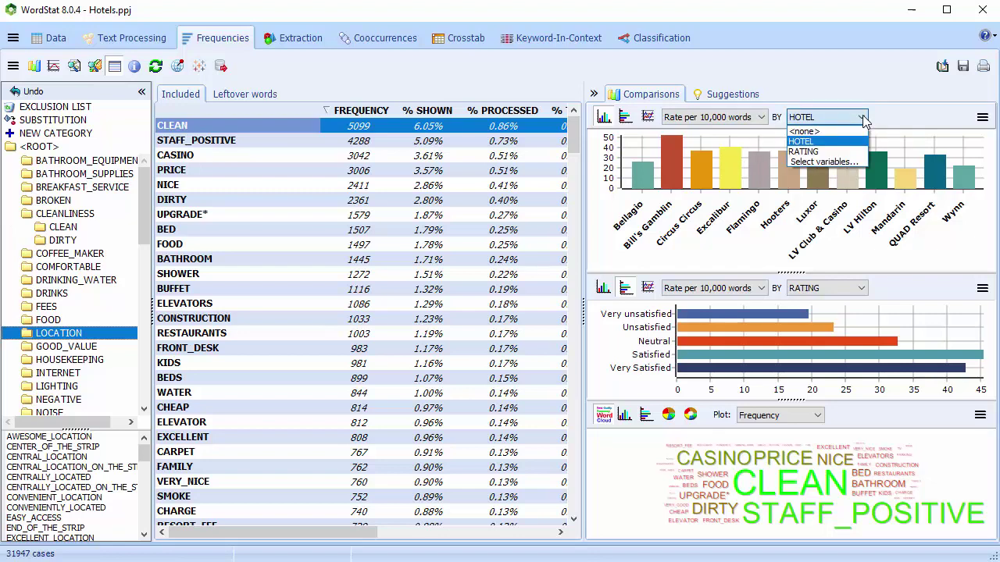
click(837, 153)
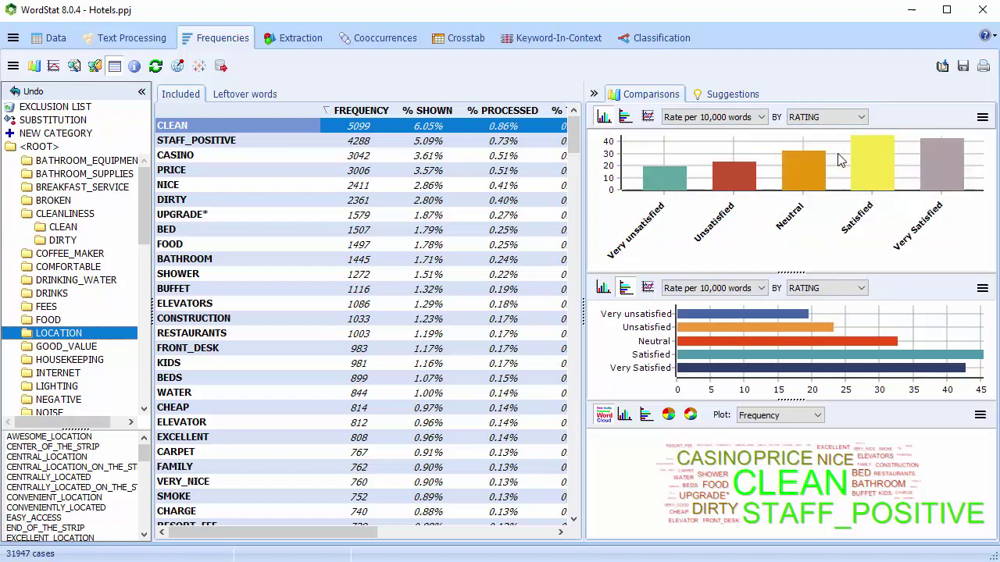
click(762, 117)
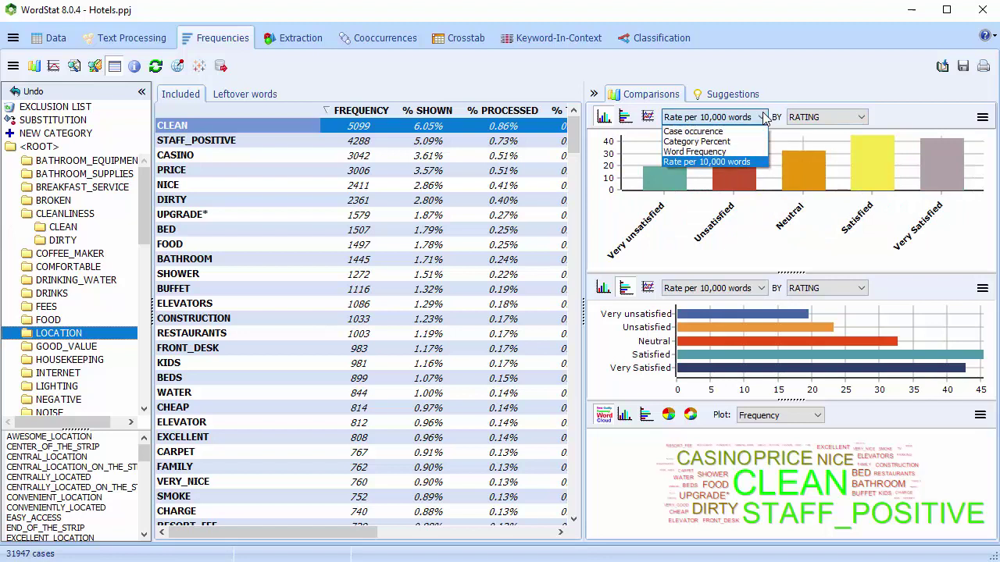
click(746, 133)
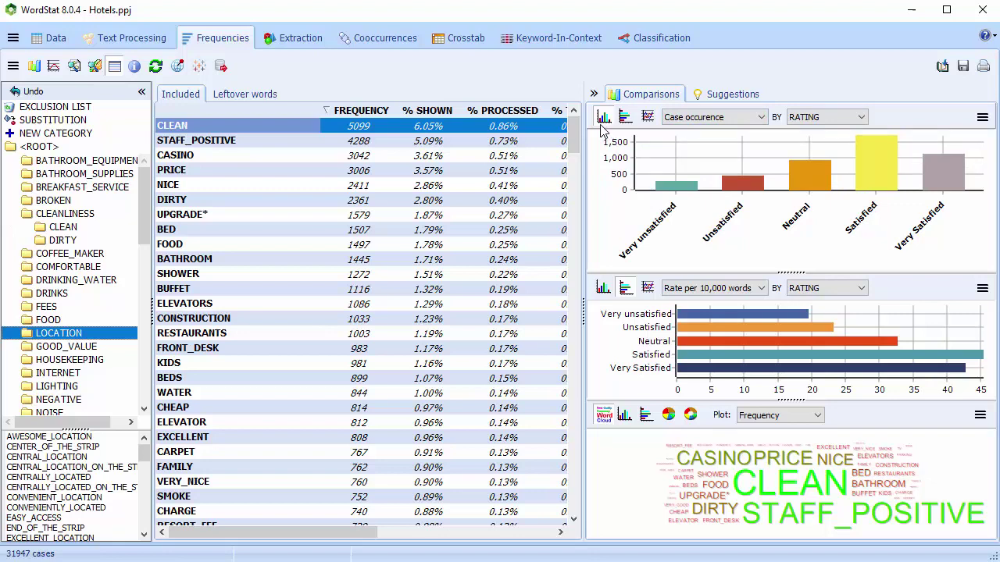
click(625, 117)
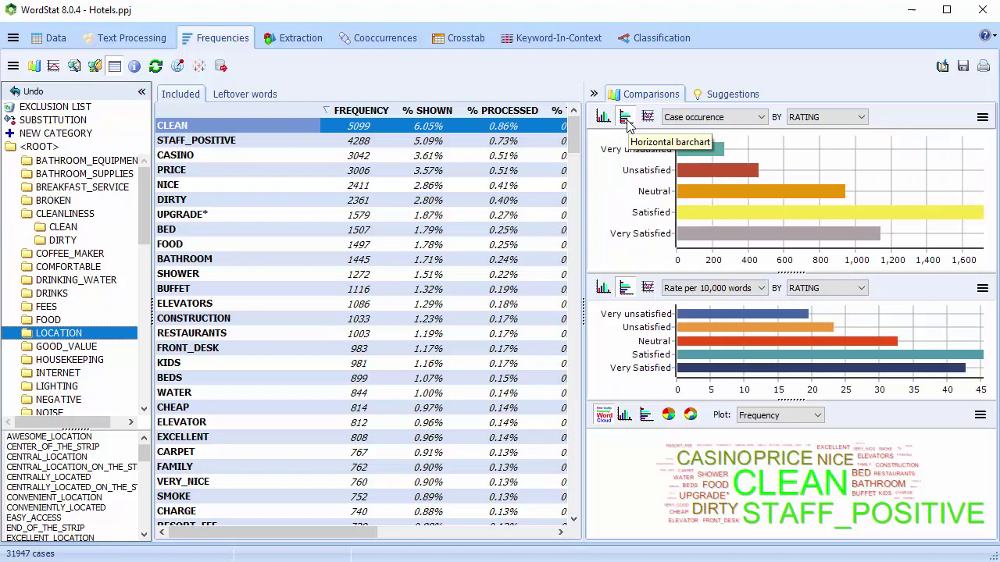
click(648, 117)
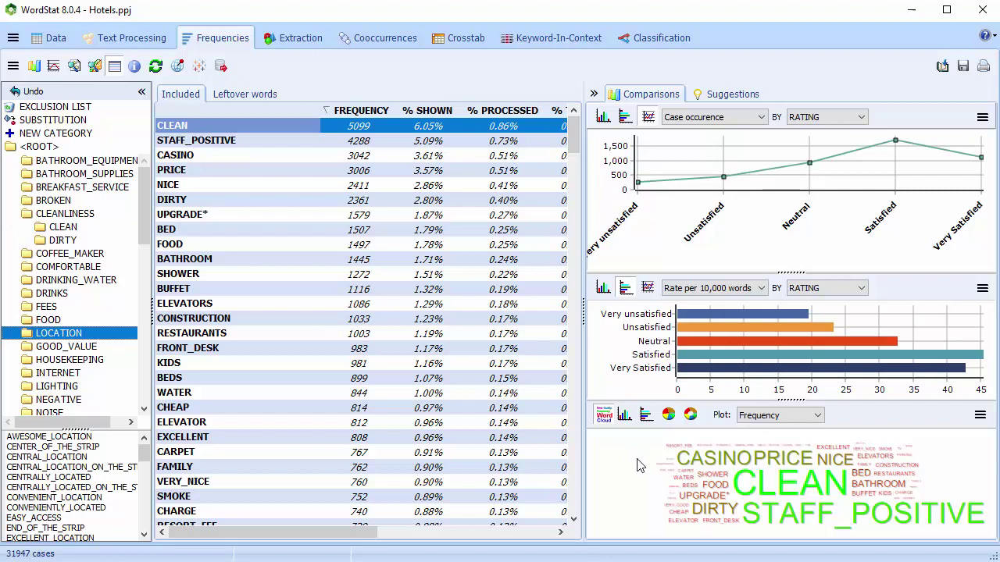
Step: Enlarge the keyword distribution plot, compare it as vertical bars, horizontal bars, pie and donut, and view the measures available for plotting
click(625, 415)
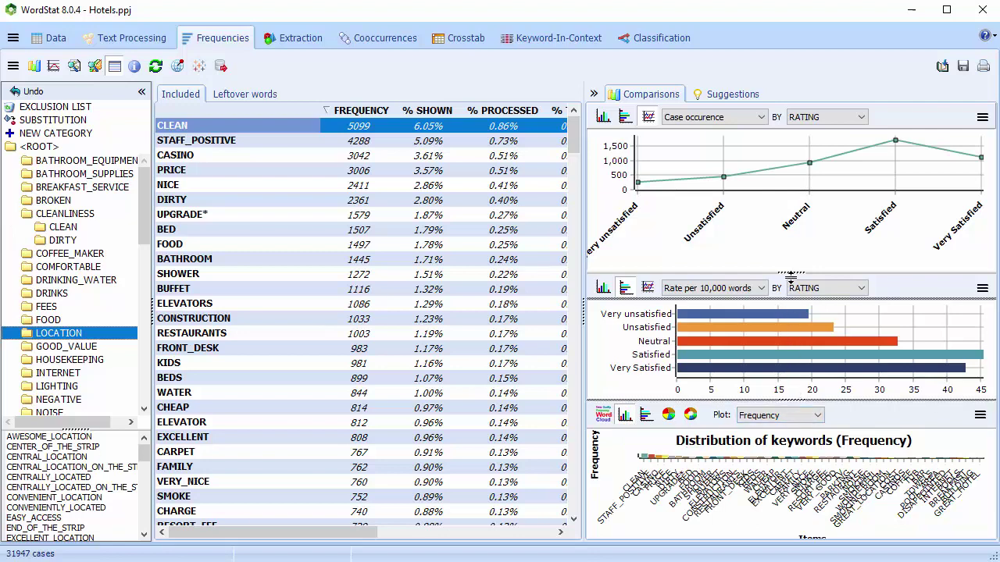
click(790, 275)
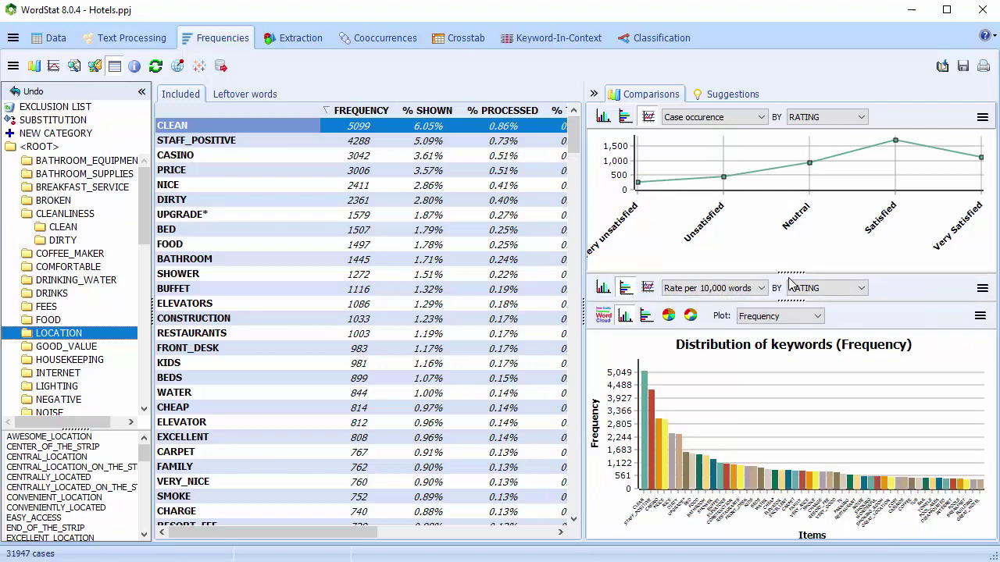
click(645, 316)
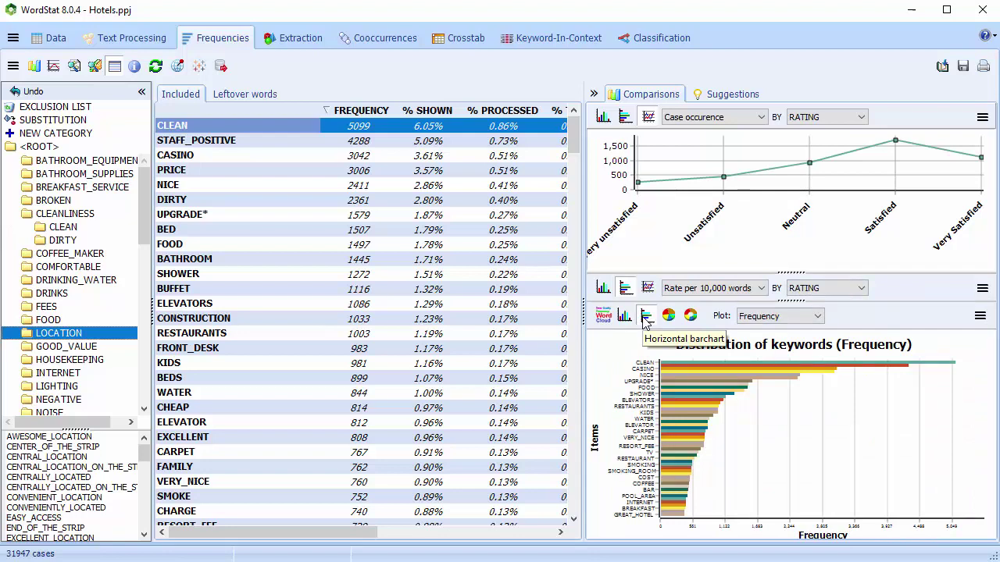
click(669, 316)
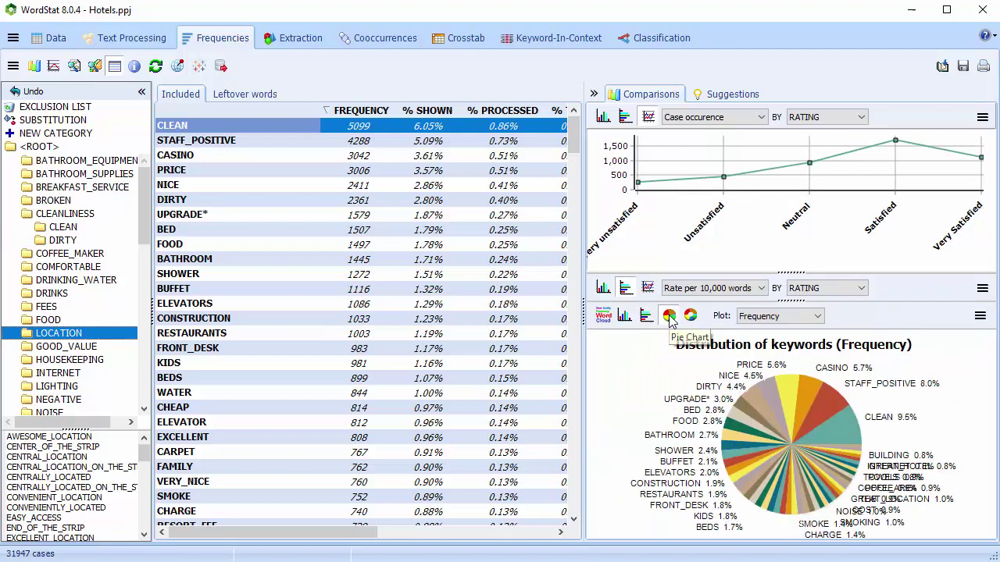
click(692, 316)
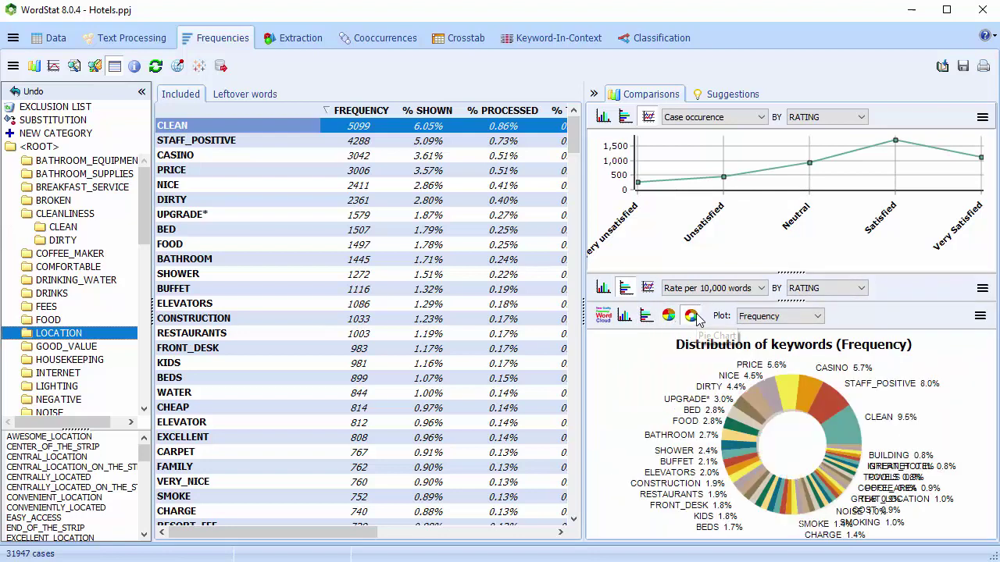
click(646, 315)
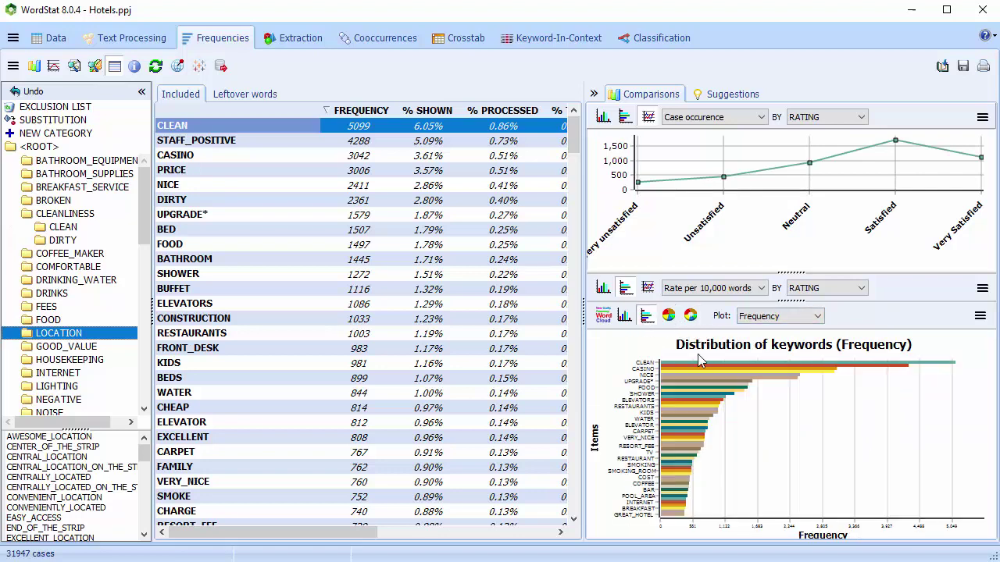
click(818, 317)
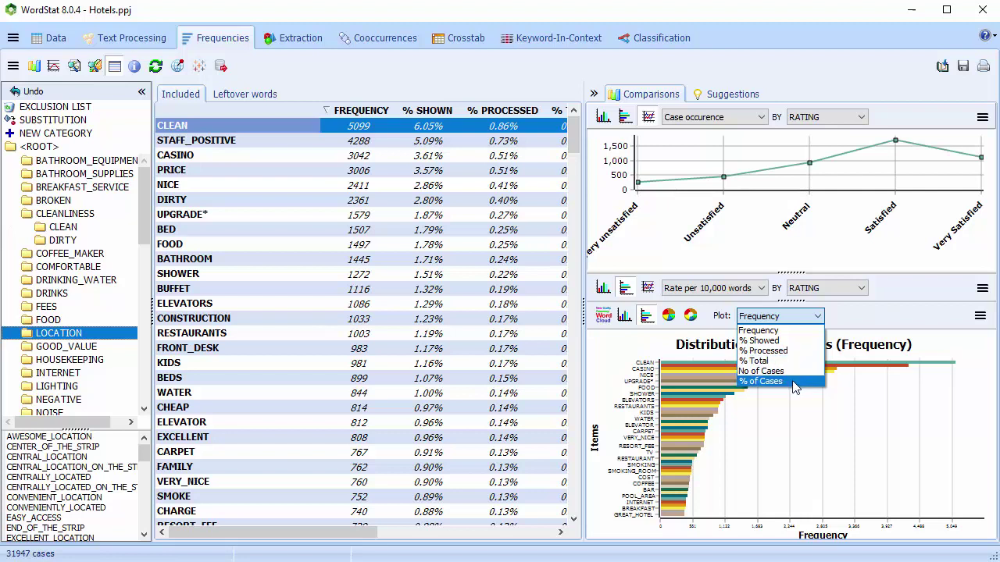
click(818, 317)
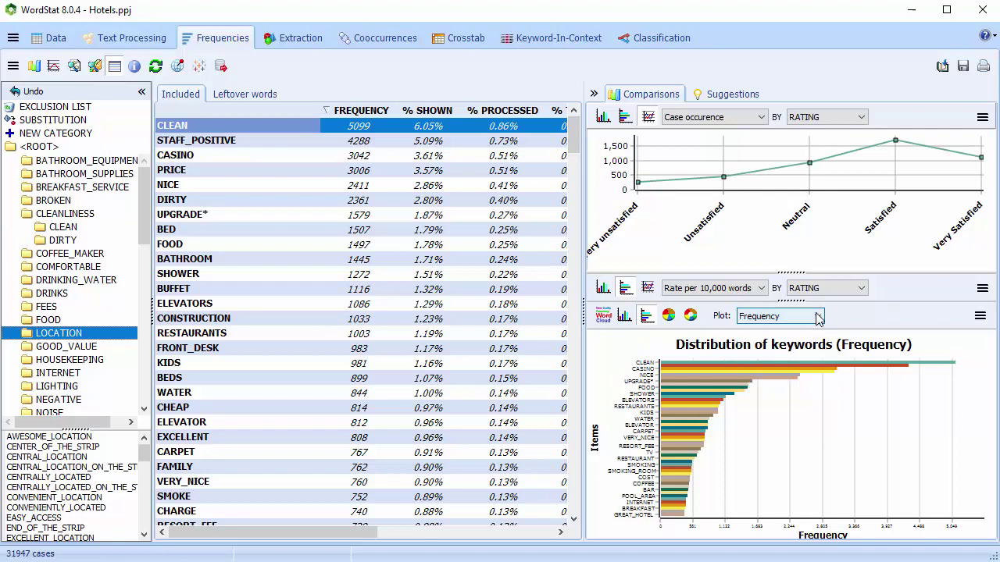
Step: Show the keyword distribution as a word cloud, retrieve the paragraphs containing CASINO from it, and close the results
click(603, 316)
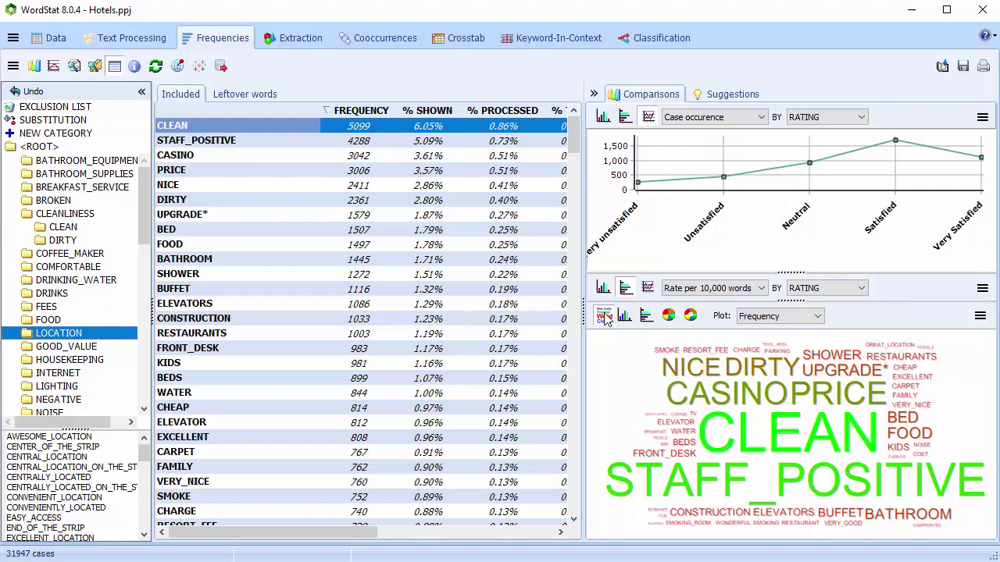
right_click(724, 397)
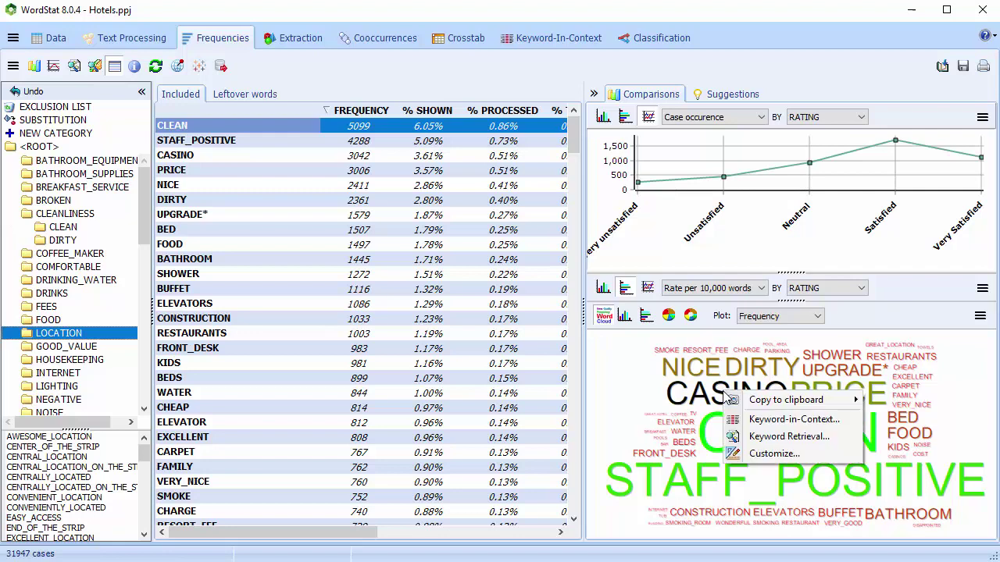
click(789, 436)
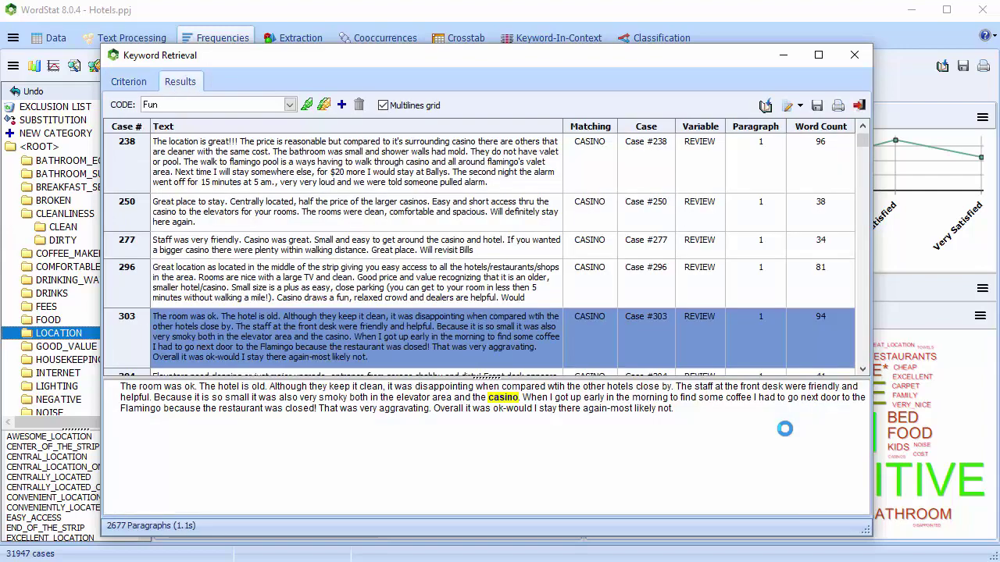
click(854, 55)
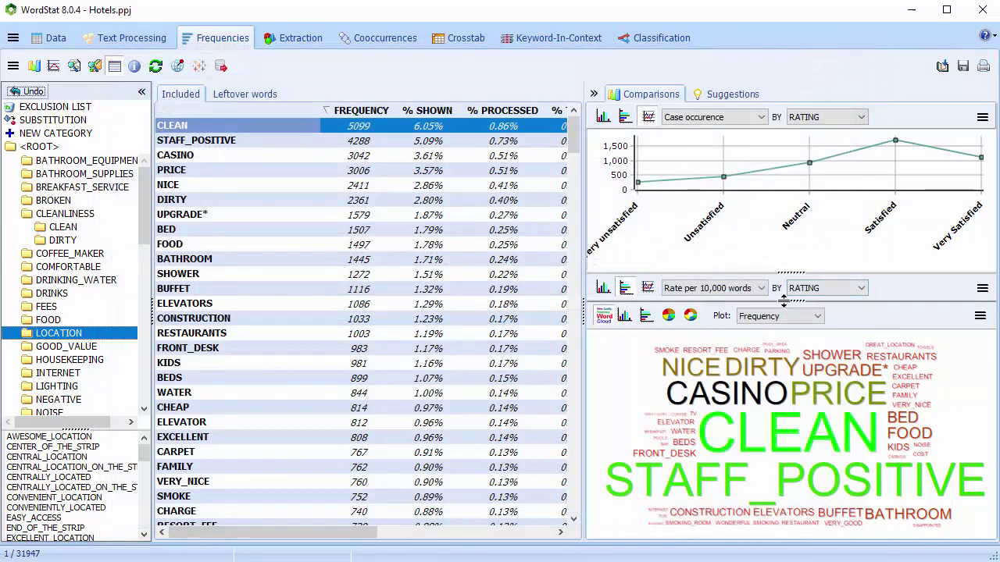
Step: Bring the second comparison chart back into view, retrieve the BUFFET paragraphs for the Unsatisfied rating from it, and close the results
drag(778, 342, 777, 408)
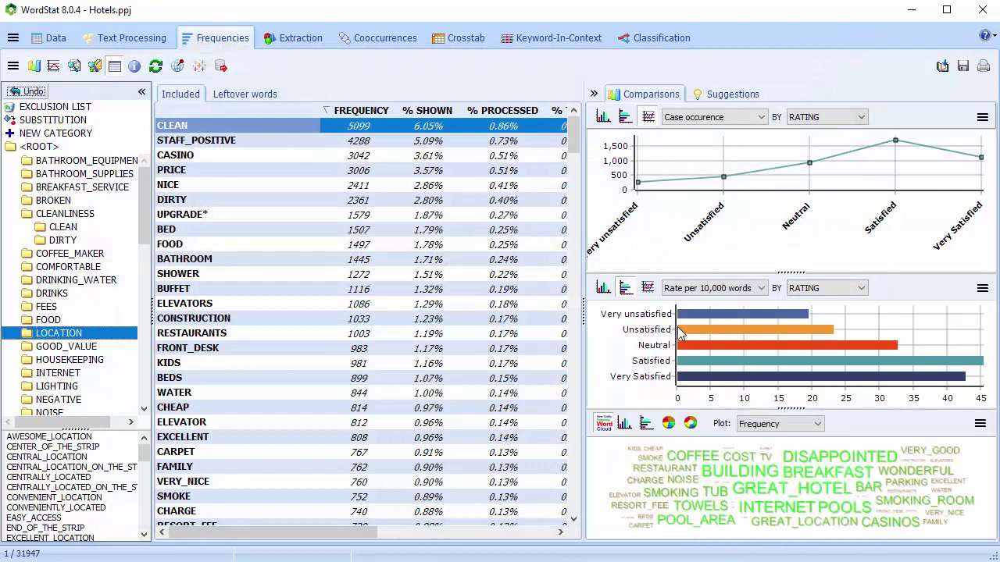
click(196, 291)
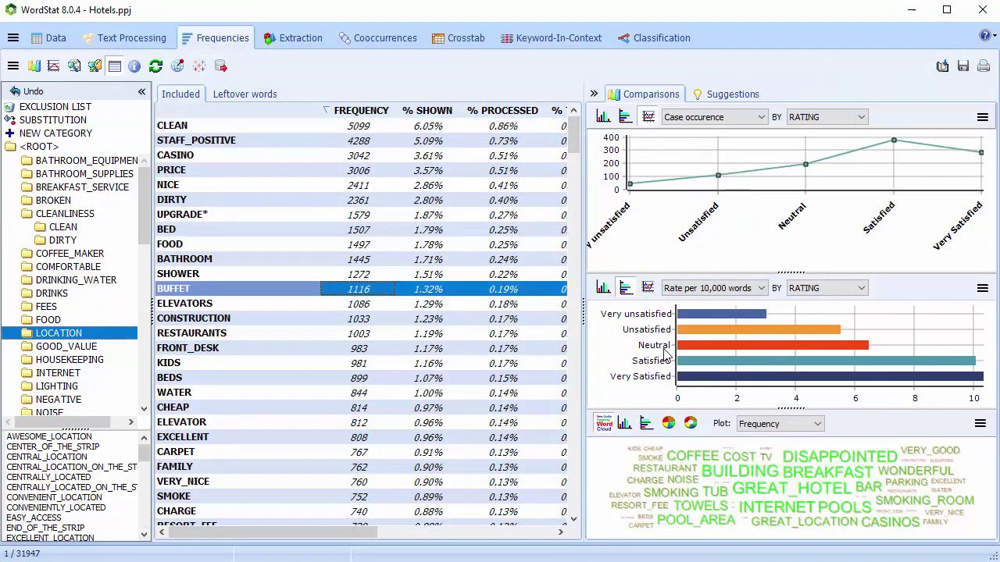
right_click(689, 336)
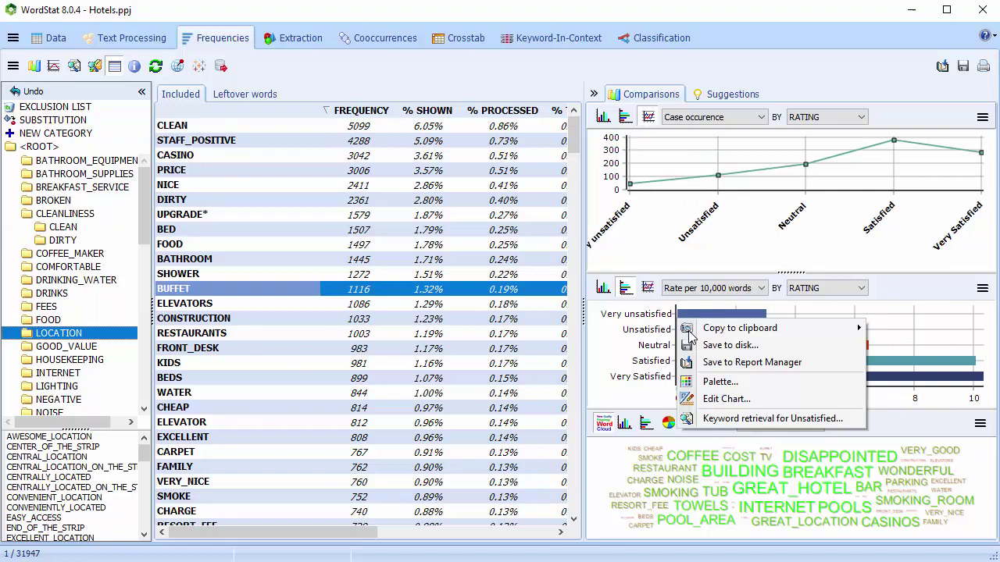
click(719, 422)
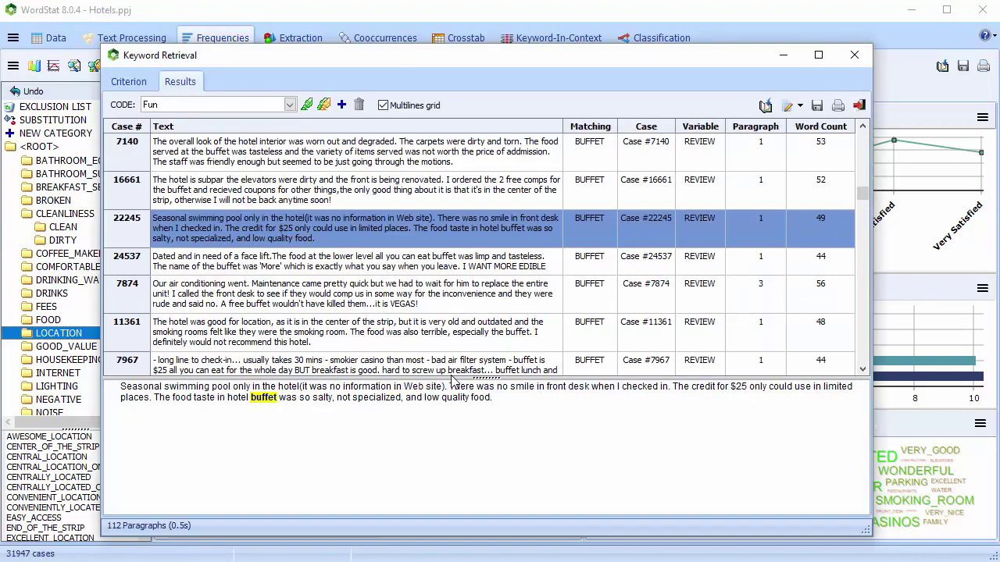
click(855, 56)
Step: Browse the suggestions for BUFFET, and mark CATER among the related words for SHOWER, viewing its options without applying any
click(725, 94)
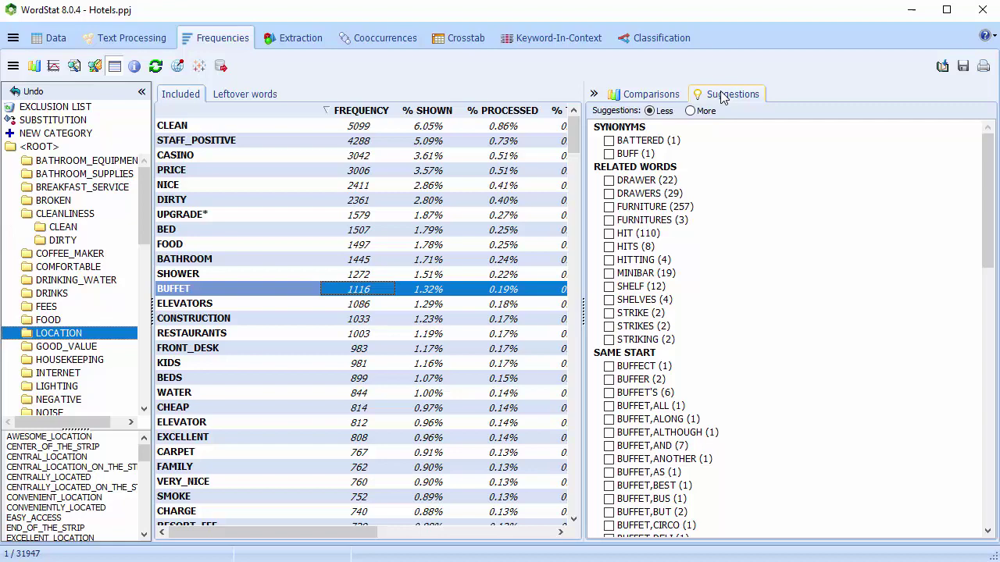
click(206, 274)
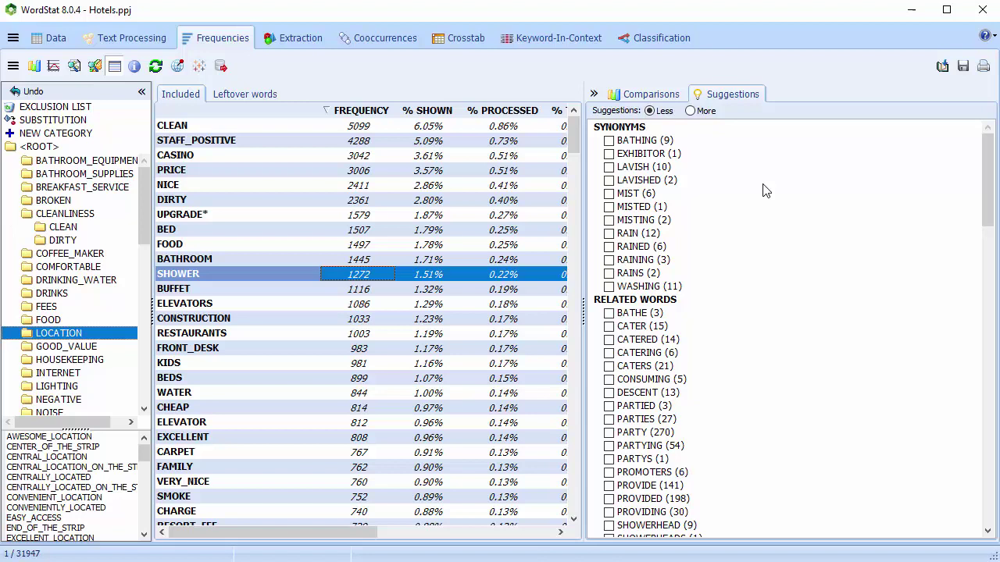
click(610, 326)
right_click(644, 328)
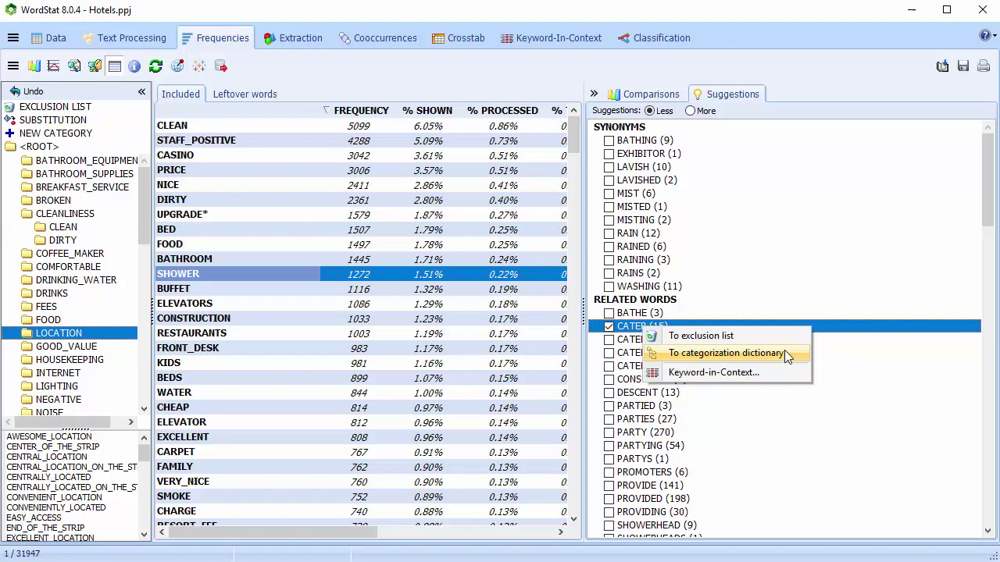
click(767, 313)
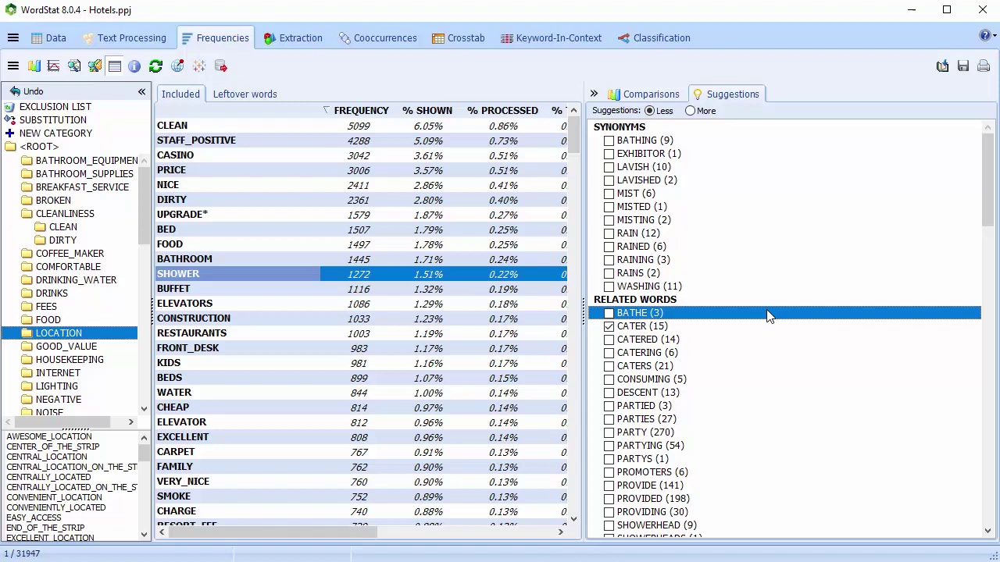
Step: View the available help resources
click(986, 41)
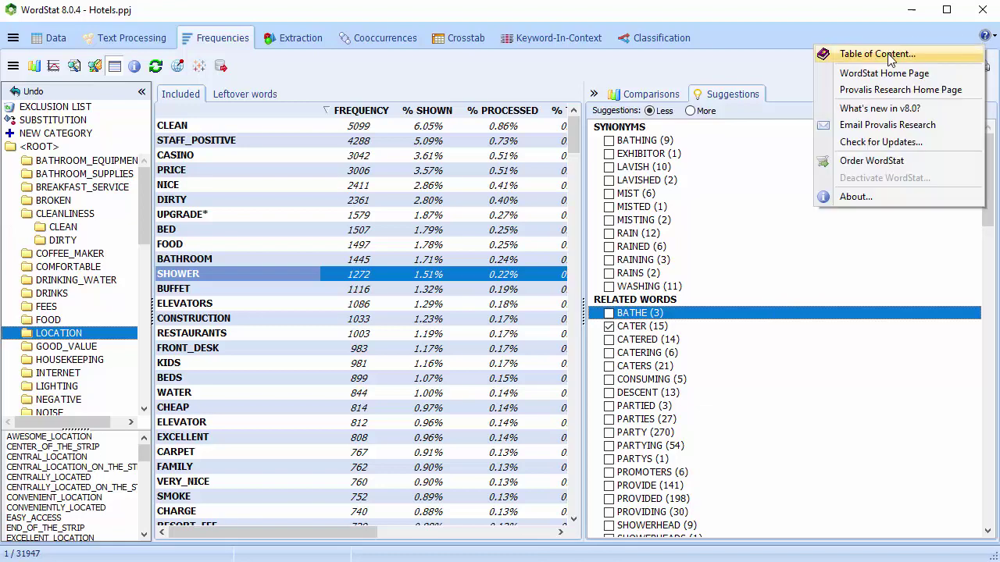